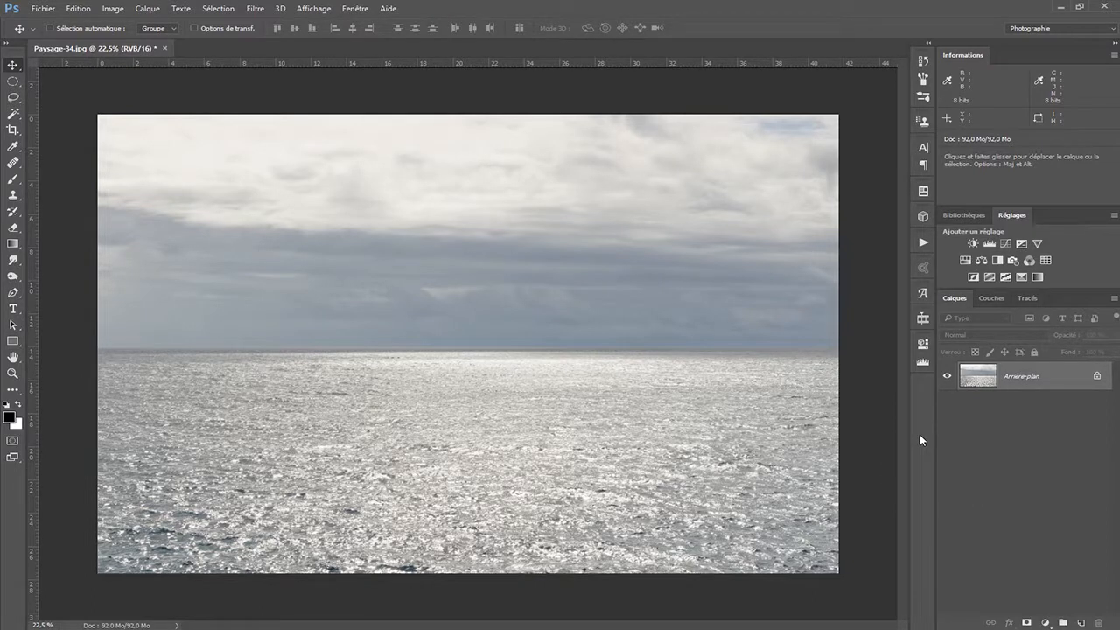
Add a new layer above the background and fill it with 50% gris in Normal mode at 100% opacity
click(1082, 622)
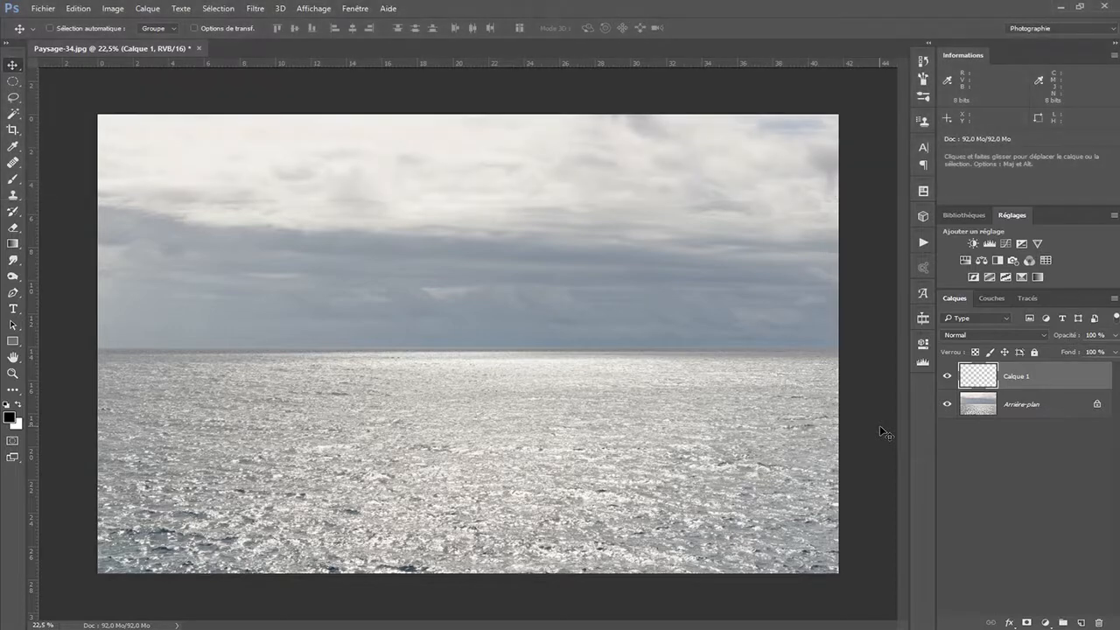
click(79, 9)
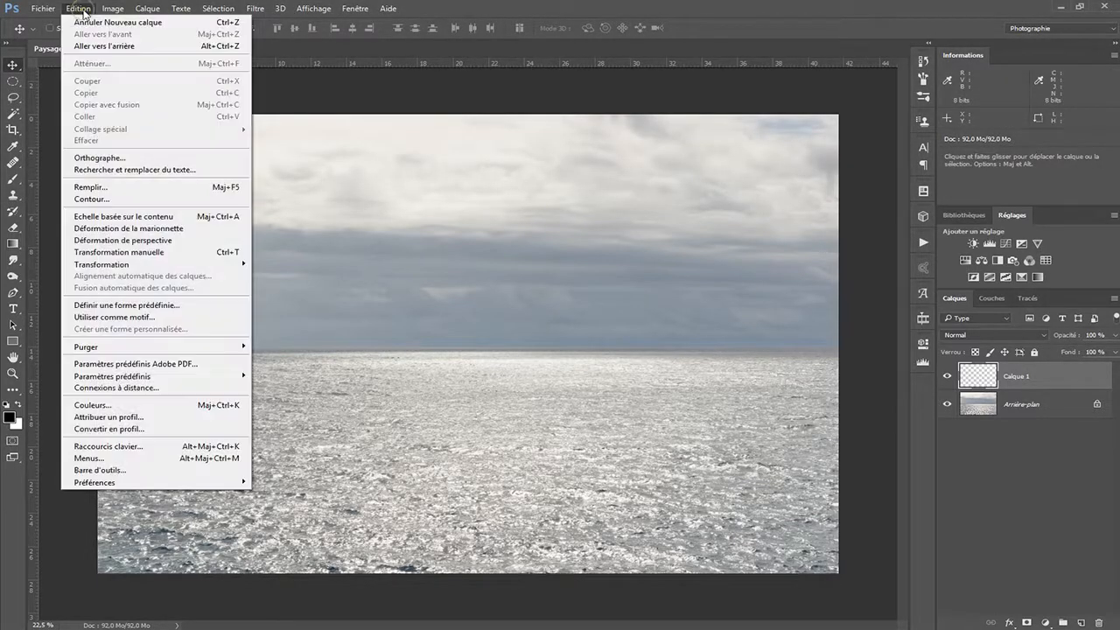
click(116, 188)
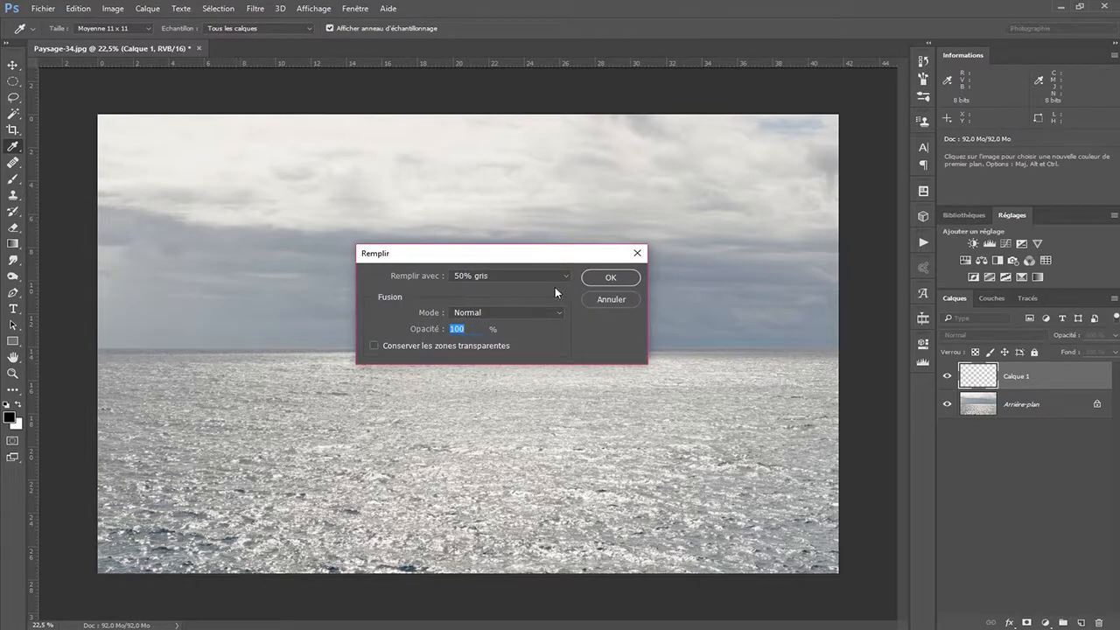
click(562, 277)
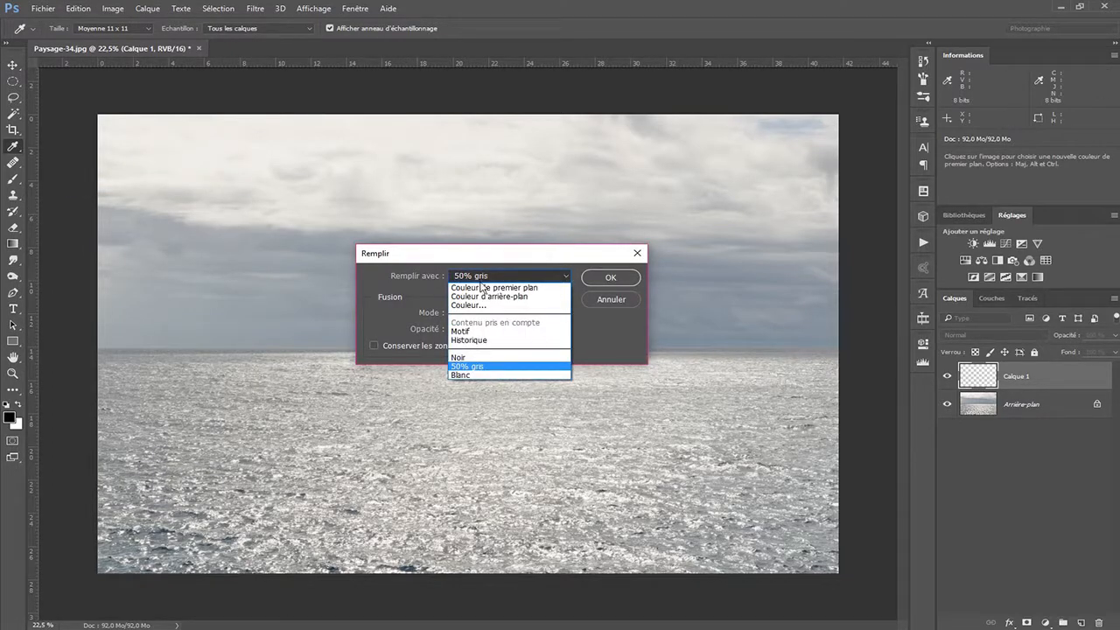
click(492, 371)
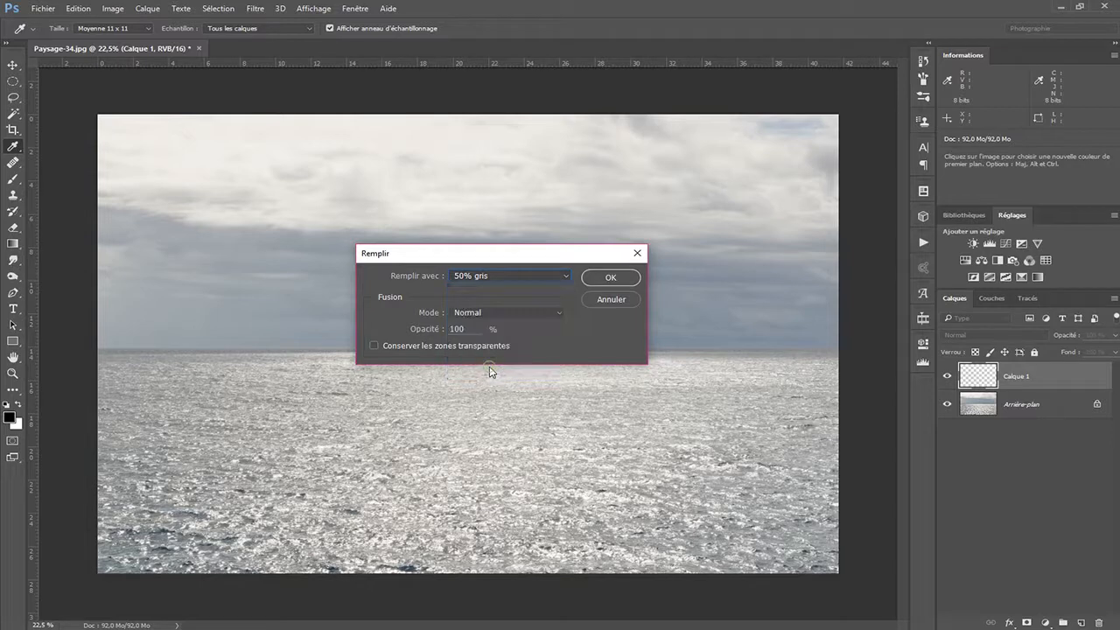
click(599, 282)
key(v)
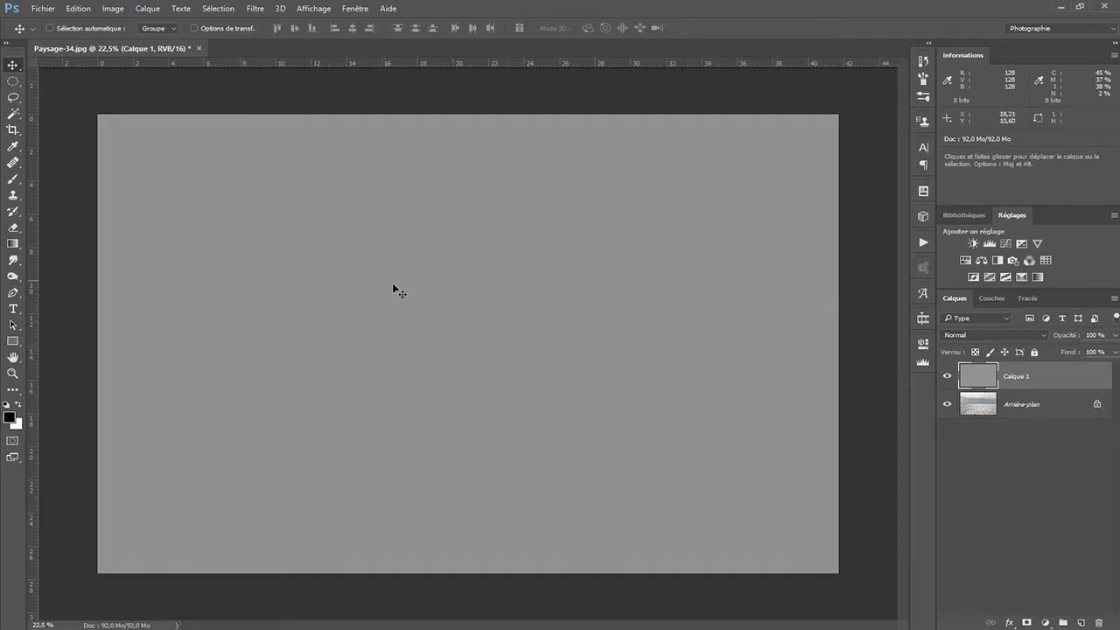
Start the Ajout de bruit filter on the gray layer and set the noise amount to 12,03%
click(256, 11)
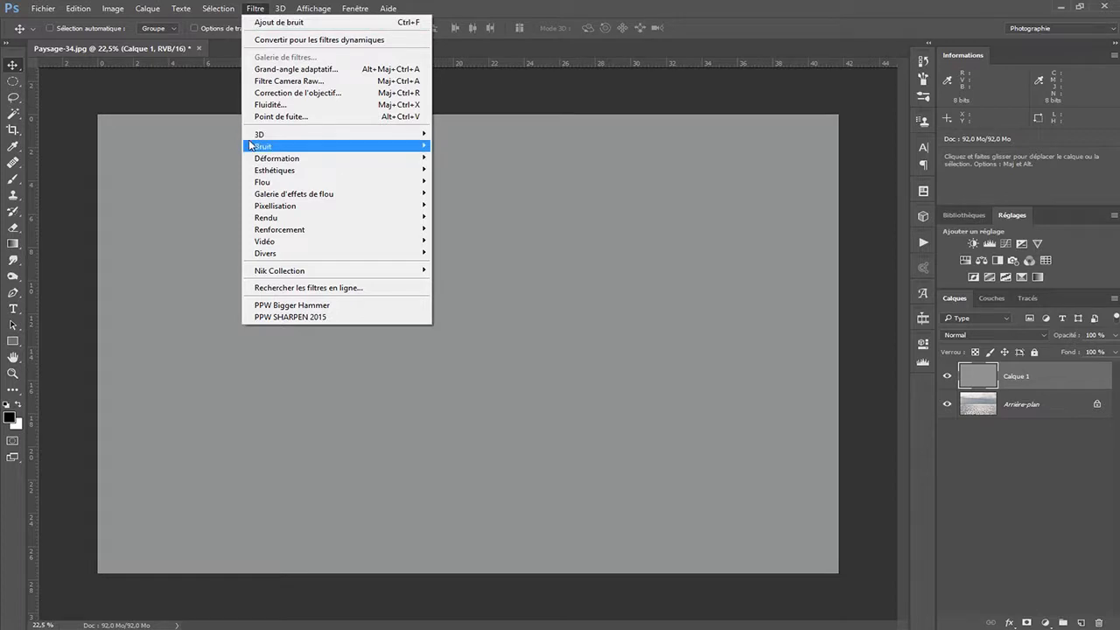
mouse_move(262, 150)
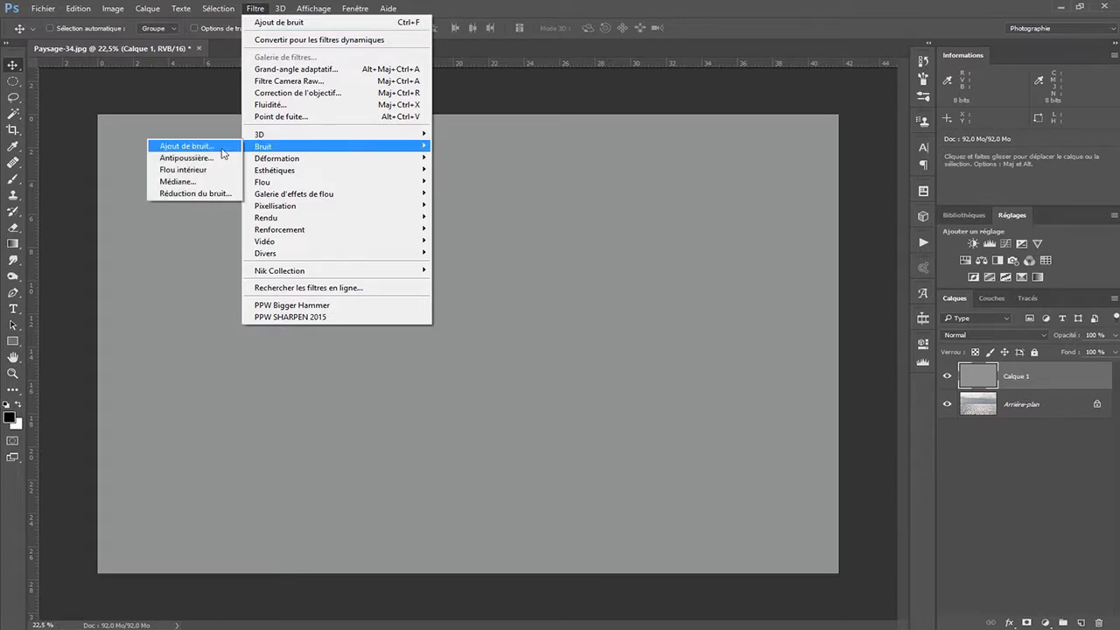
click(223, 153)
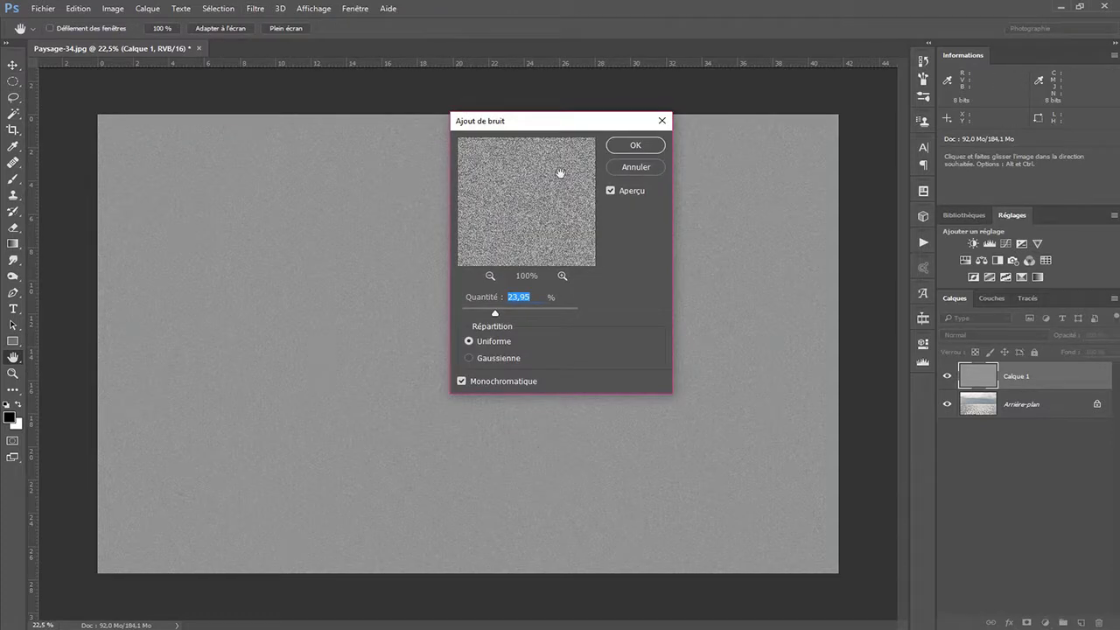
drag(563, 125, 477, 232)
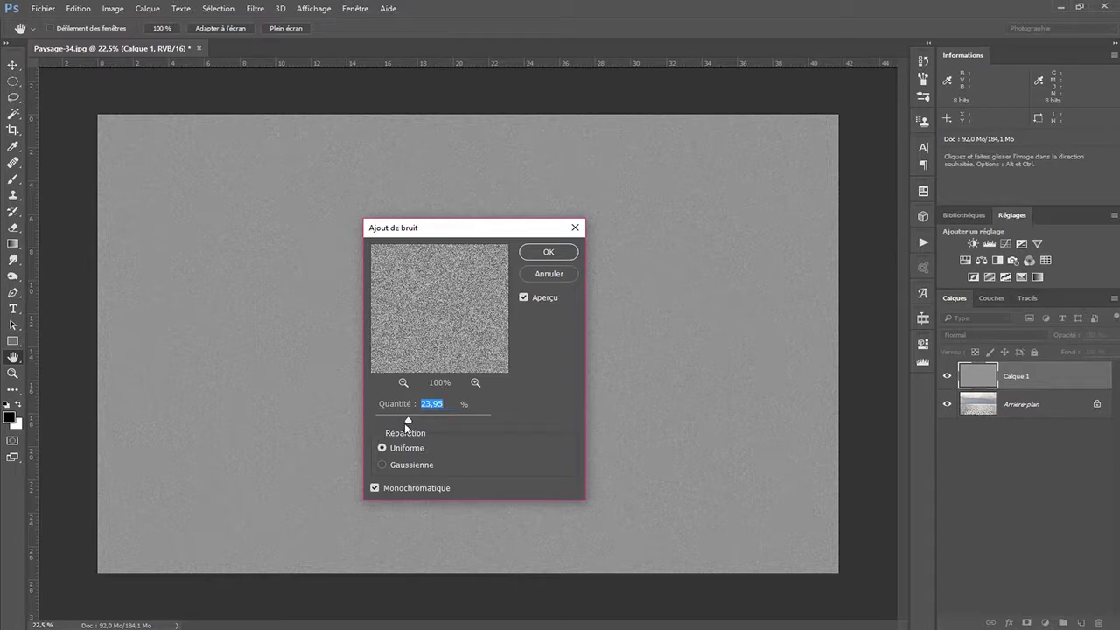
mouse_move(408, 422)
mouse_down()
mouse_move(383, 424)
mouse_move(478, 421)
mouse_move(392, 424)
mouse_up()
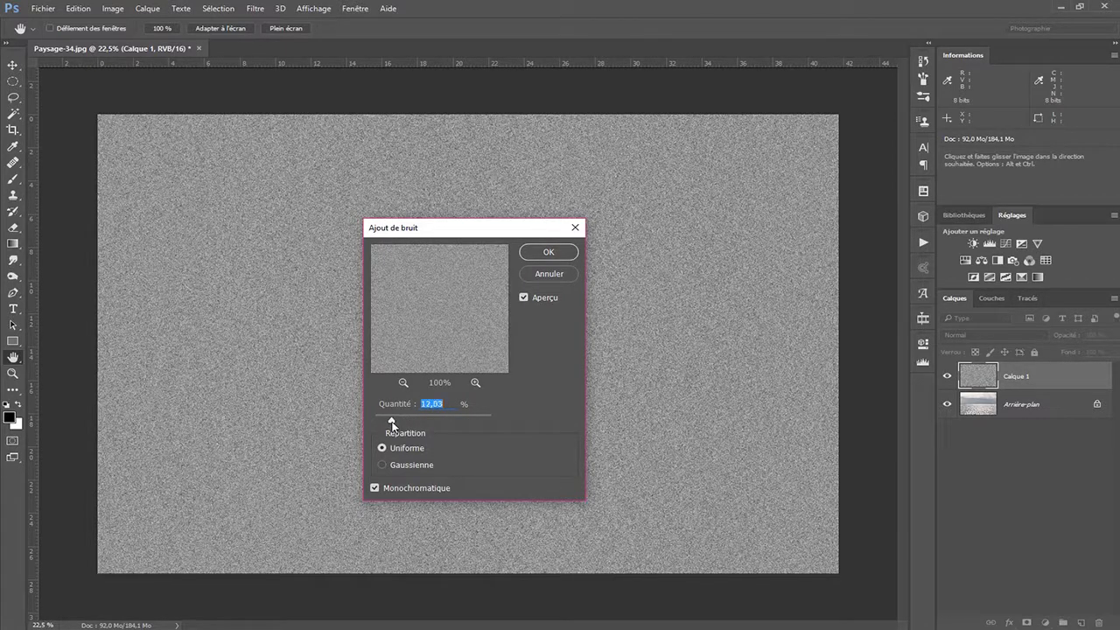
Compare Uniforme with Gaussienne distribution and coloured with monochromatic noise in the filter preview
click(383, 466)
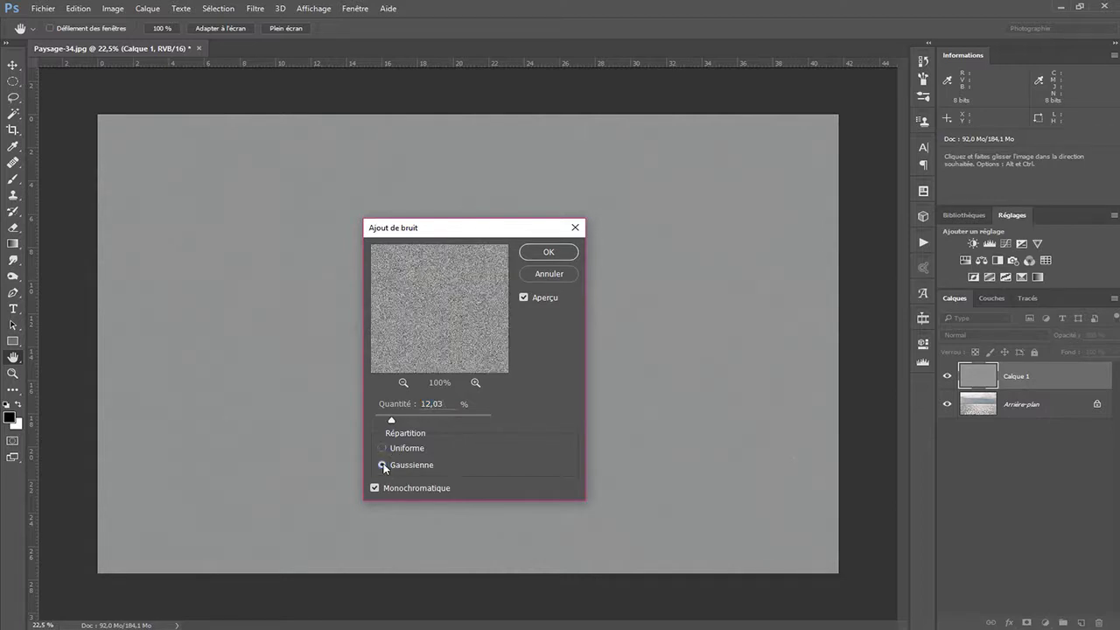
click(381, 448)
click(381, 466)
click(382, 448)
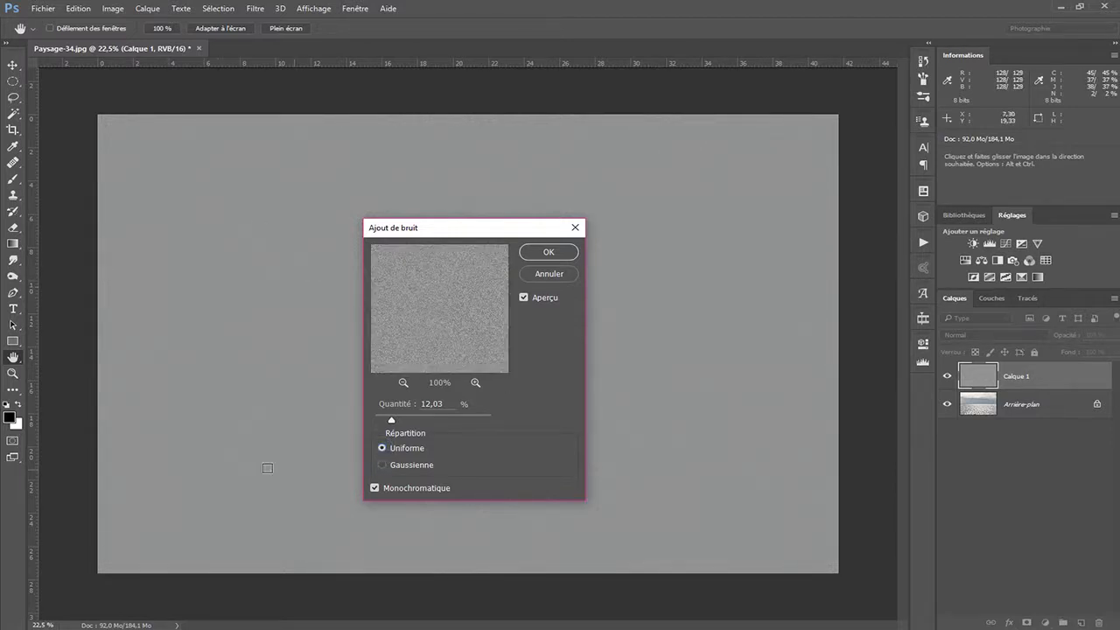
click(381, 466)
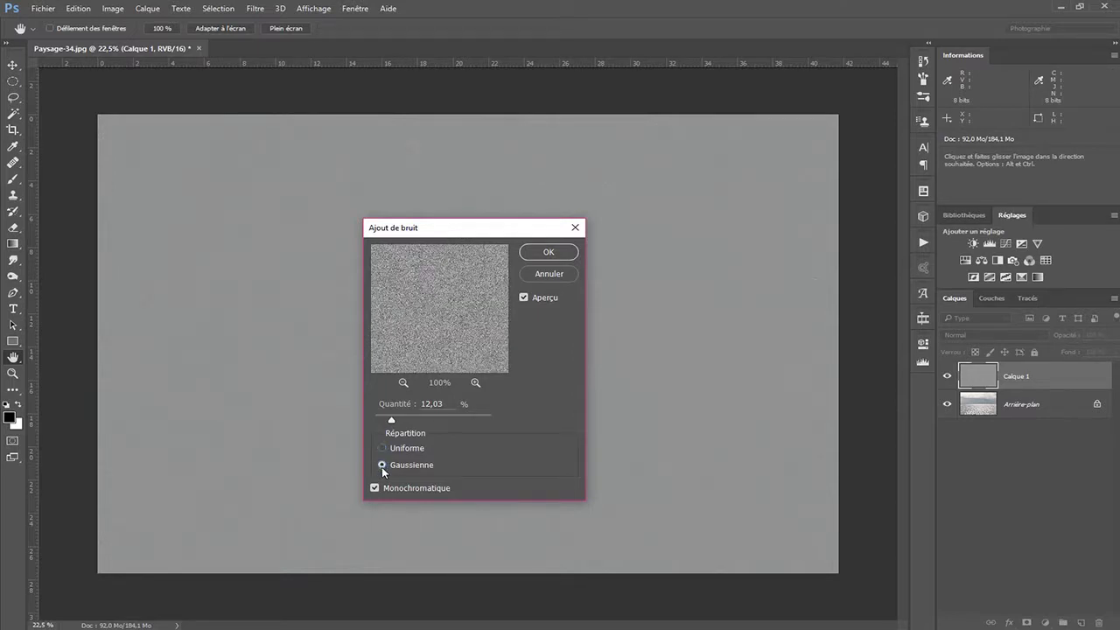
click(384, 450)
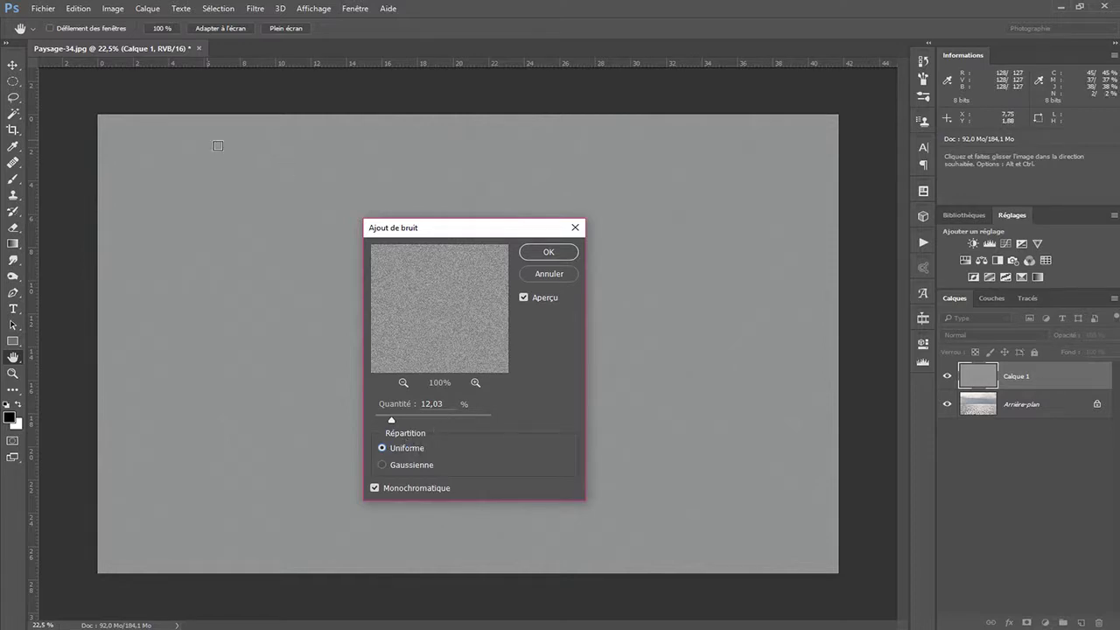
click(376, 490)
click(376, 490)
click(375, 488)
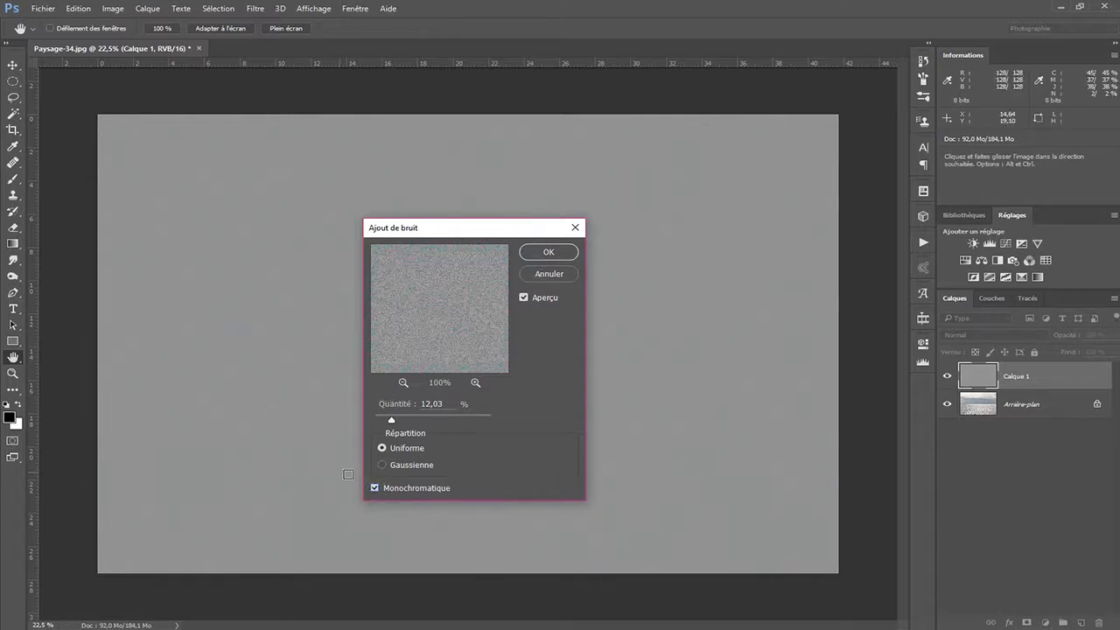
Apply uniform monochromatic noise at 73,56% to the gray layer and set its blend mode to Lumière tamisée
drag(395, 423, 432, 420)
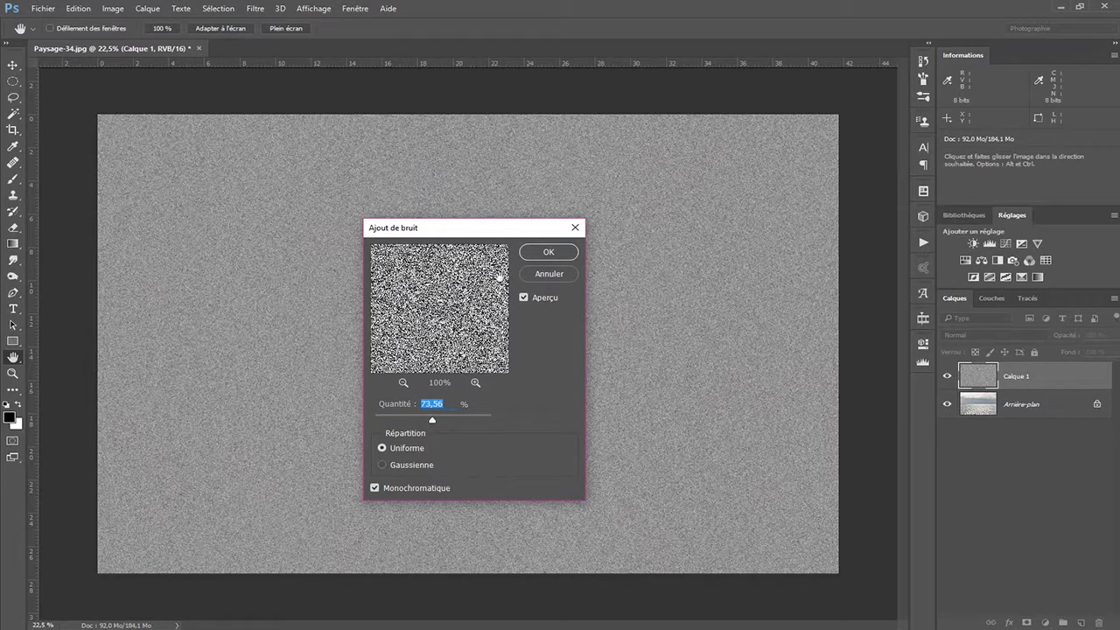
click(538, 253)
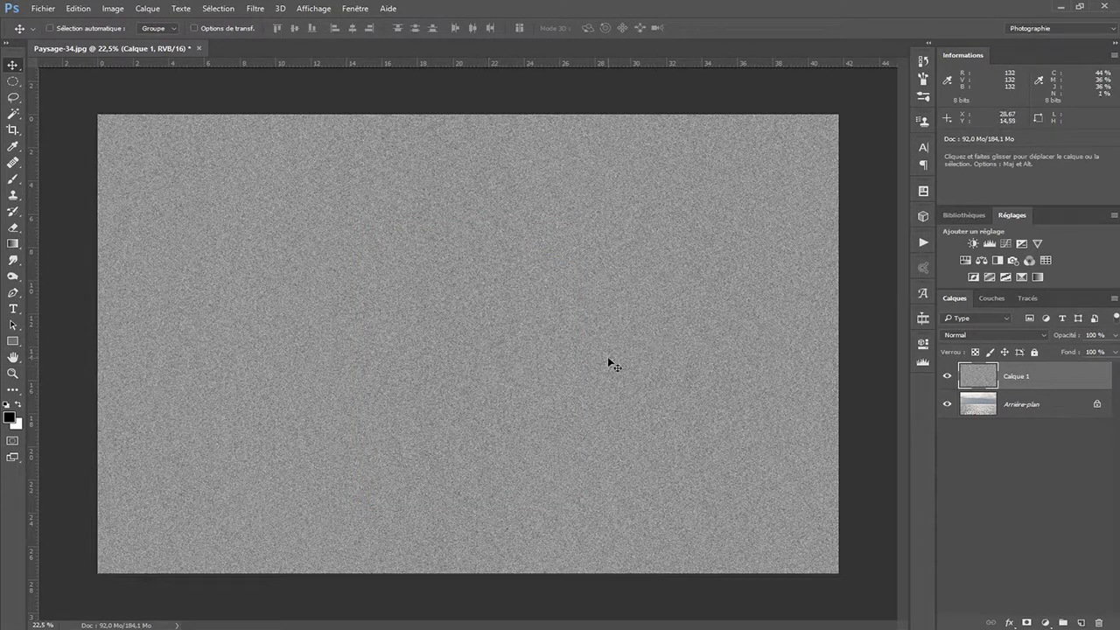
click(1047, 337)
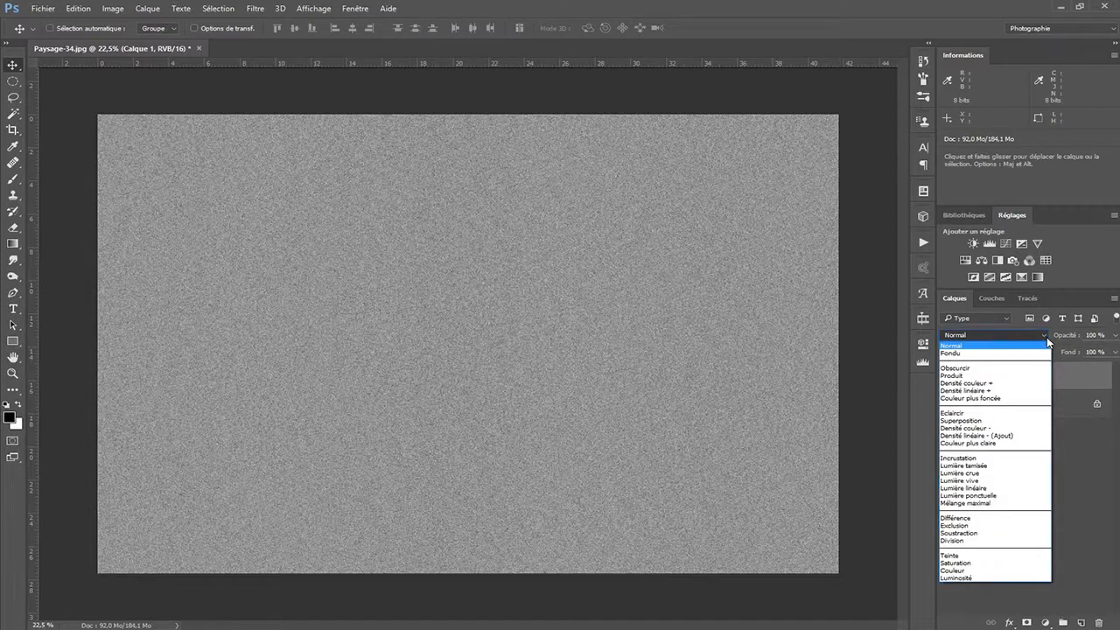
click(1013, 467)
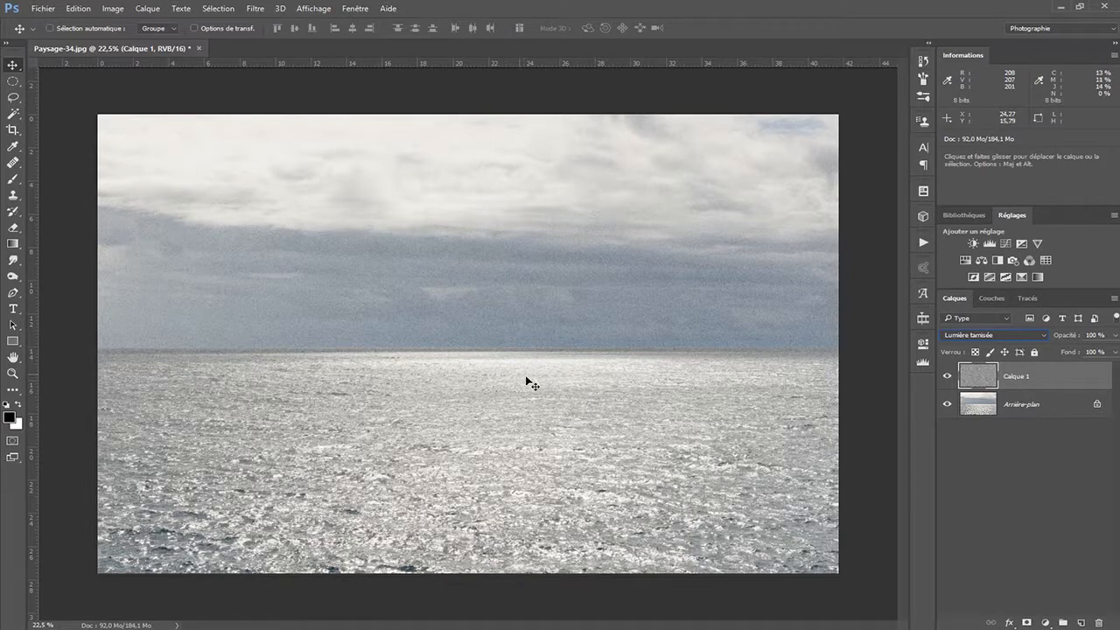
Try shifting the noise layer across the sky to compare areas with and without grain, and undo the last move
scroll(706, 449, down, 1)
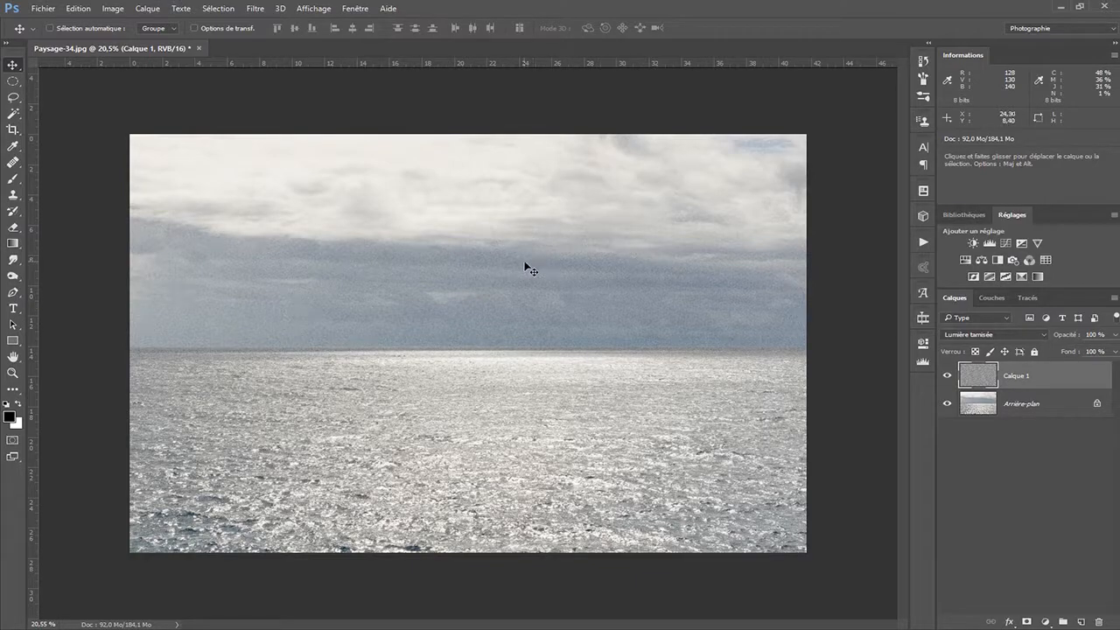
scroll(525, 267, up, 5)
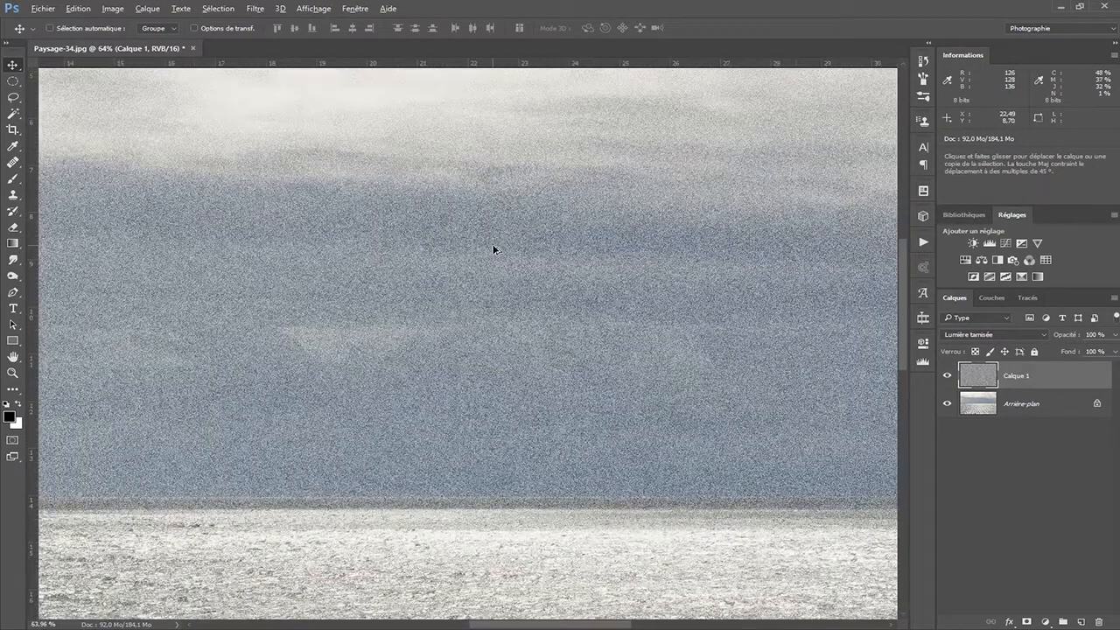
drag(610, 237, 442, 394)
drag(530, 225, 631, 418)
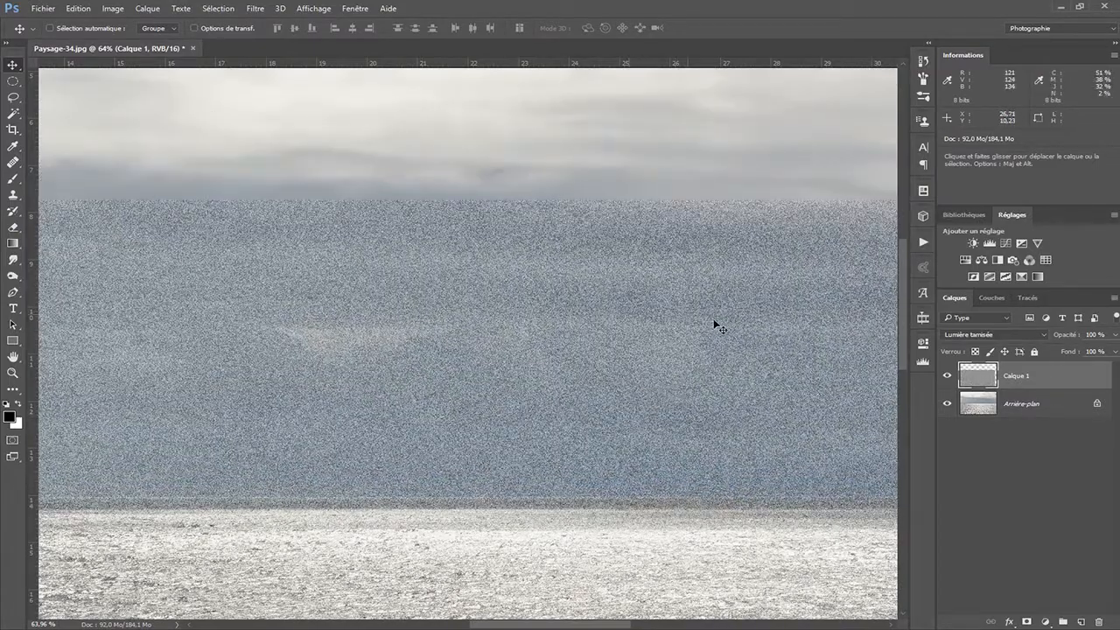
drag(540, 386, 837, 385)
drag(472, 255, 596, 99)
key(ctrl+z)
Delete the noise layer, leaving only the background layer
drag(1065, 381, 1100, 621)
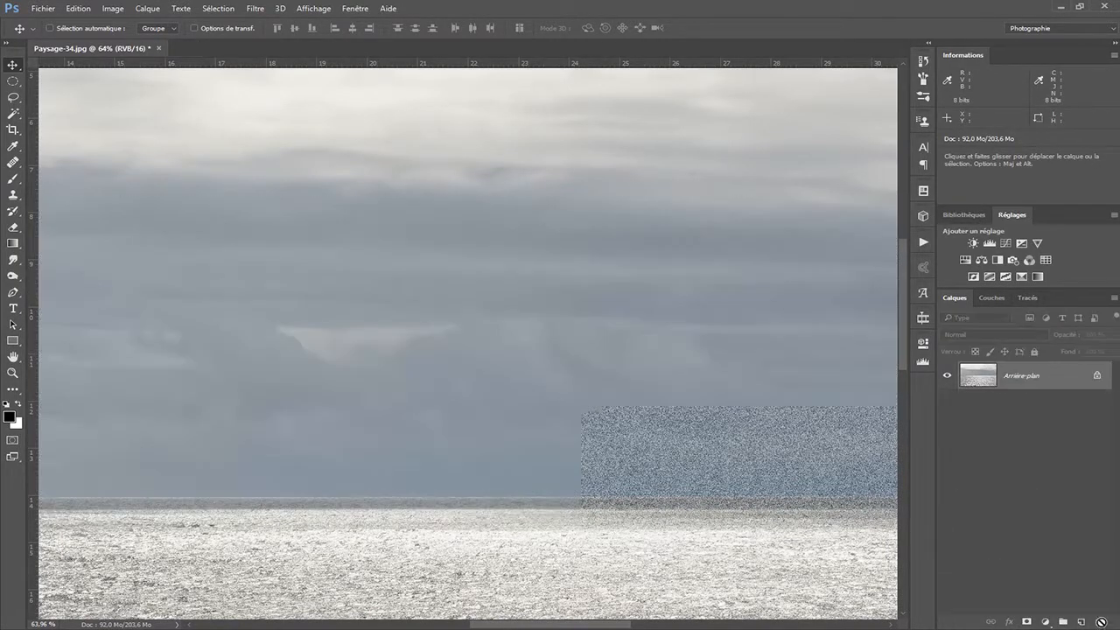
scroll(473, 326, down, 3)
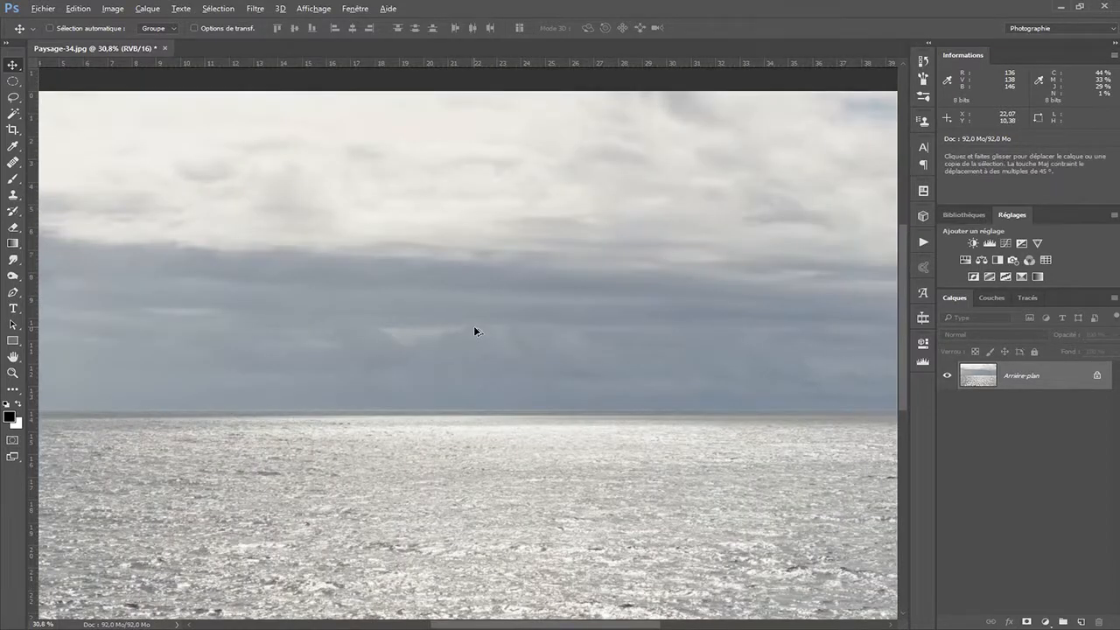
scroll(475, 328, down, 2)
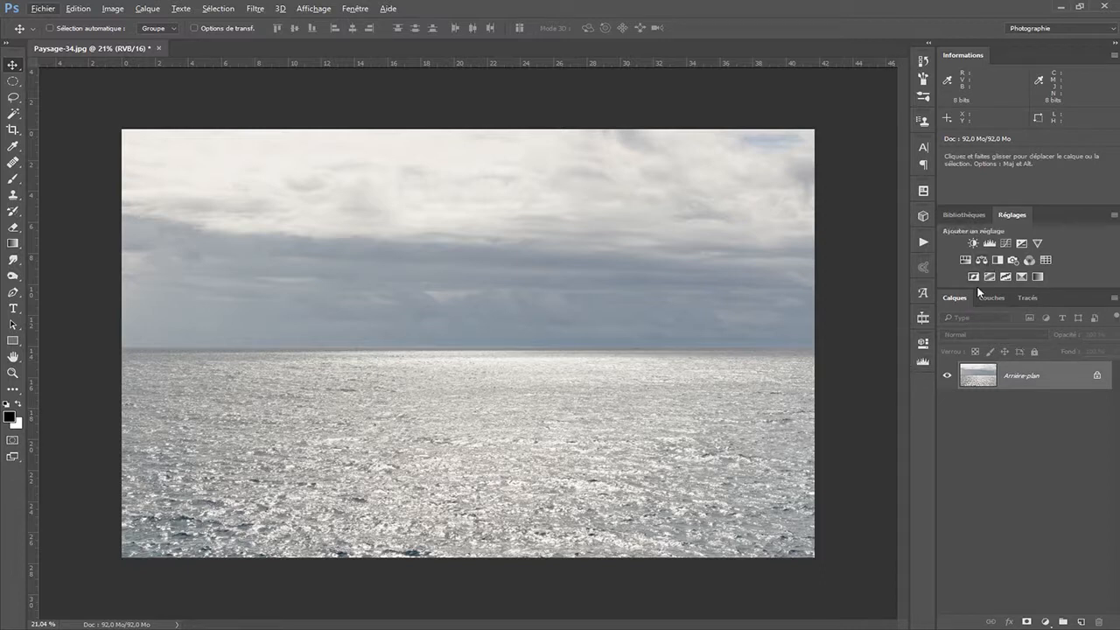
Add a Noir et blanc adjustment layer over the seascape and raise its blue value slightly
click(997, 260)
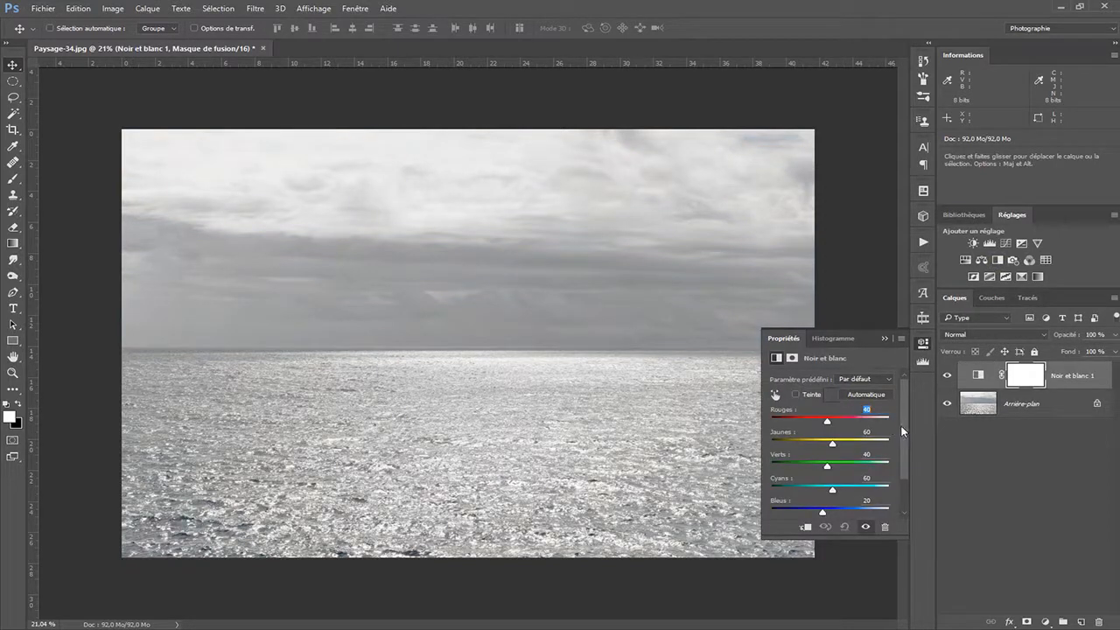
mouse_move(823, 512)
mouse_down()
mouse_move(811, 514)
mouse_move(828, 498)
mouse_up()
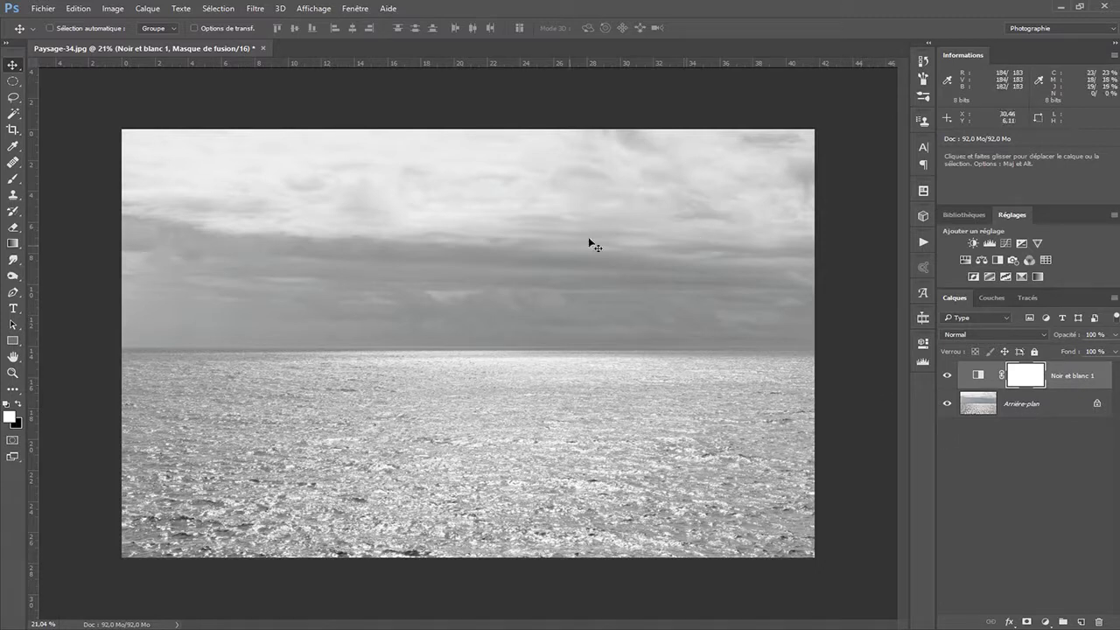
Add a Niveaux adjustment layer on top and lower its white output level to darken the image
click(989, 244)
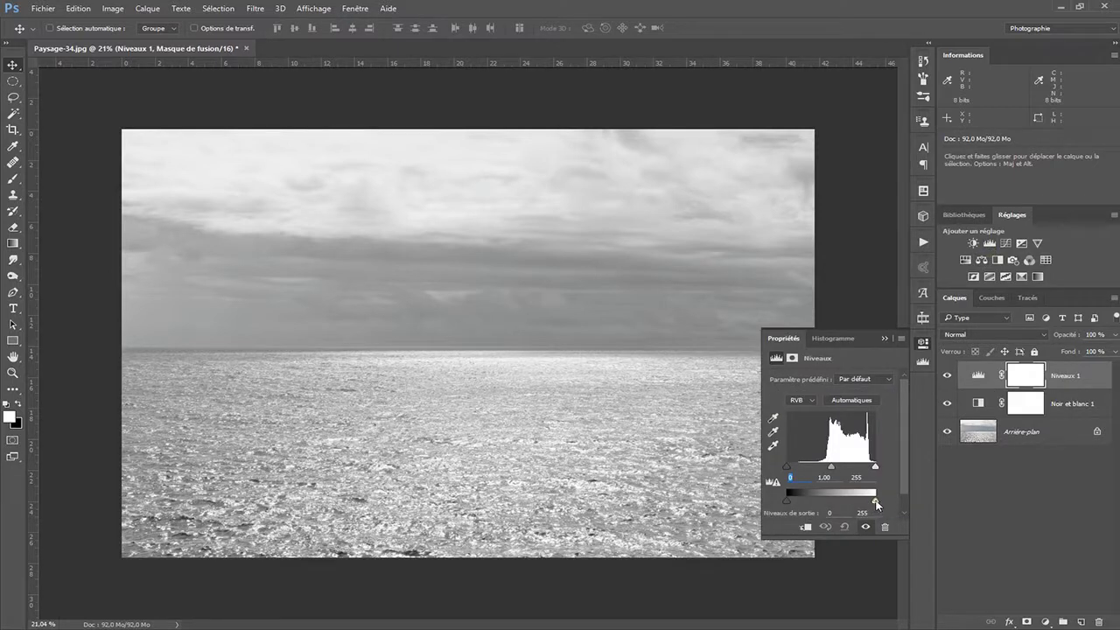
drag(874, 499, 860, 508)
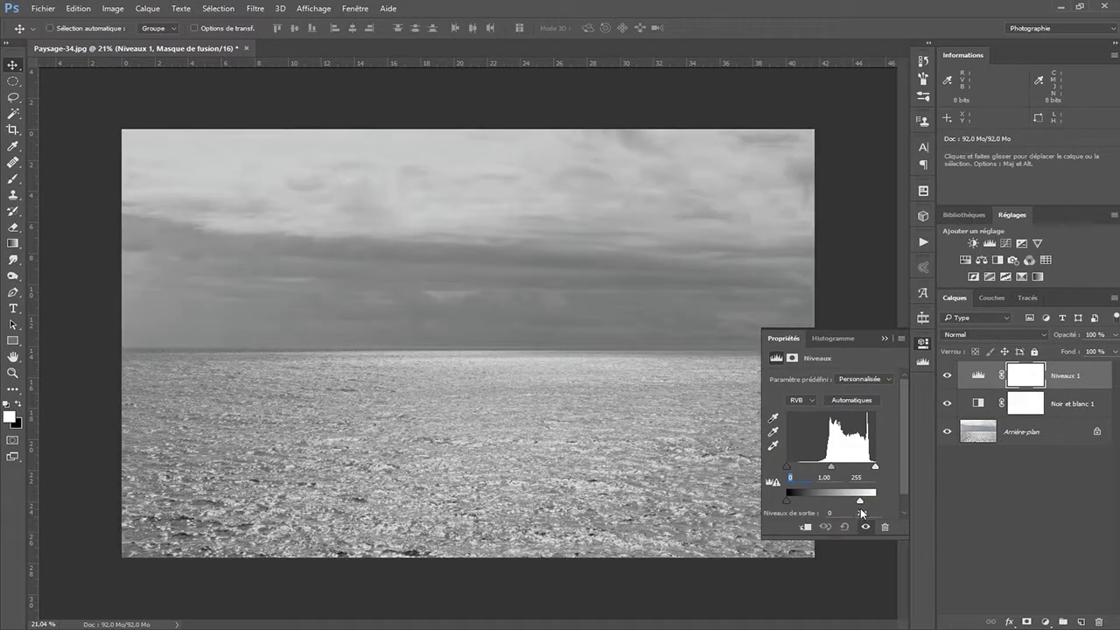
click(884, 338)
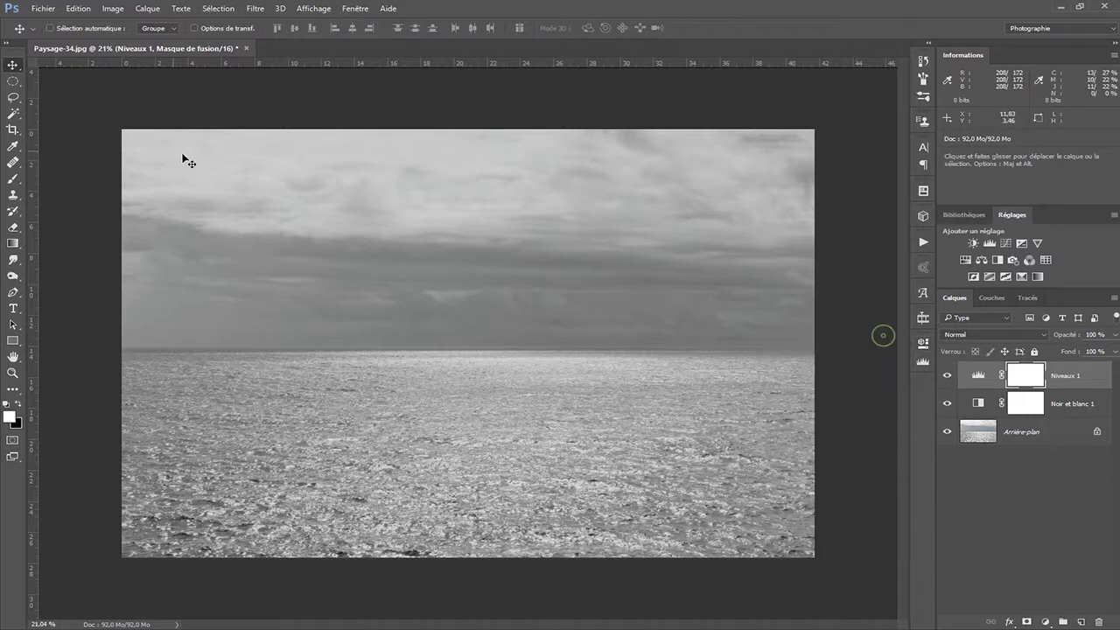
Black out an ellipse of about 26.7 by 20.1 cm, centred on the image, in the Niveaux layer's mask and deselect
click(13, 83)
drag(245, 223, 690, 535)
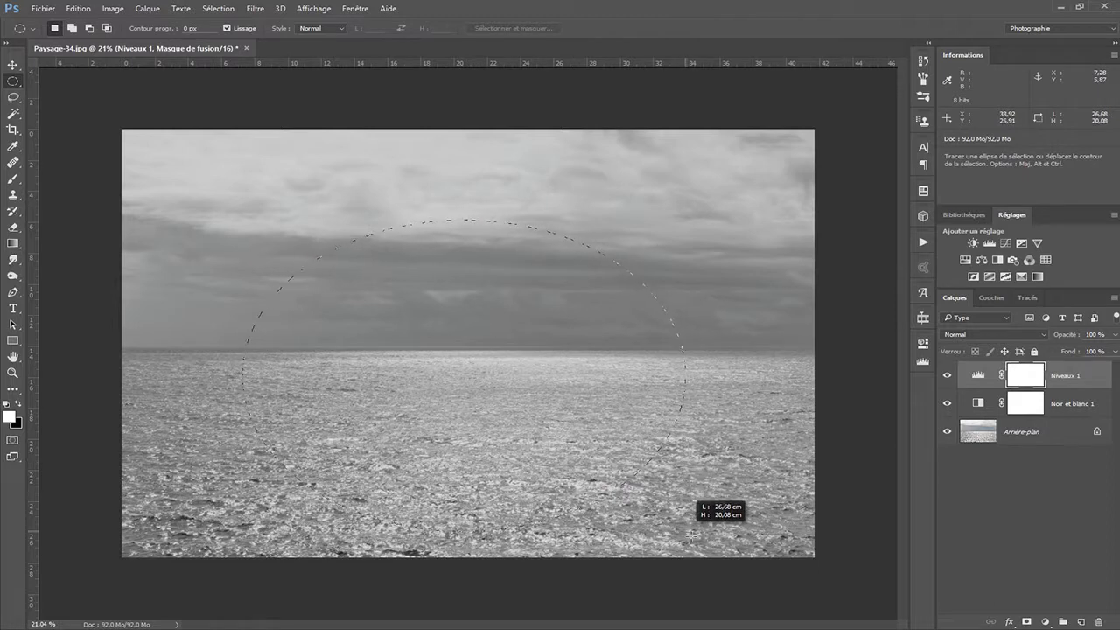
drag(482, 440, 487, 409)
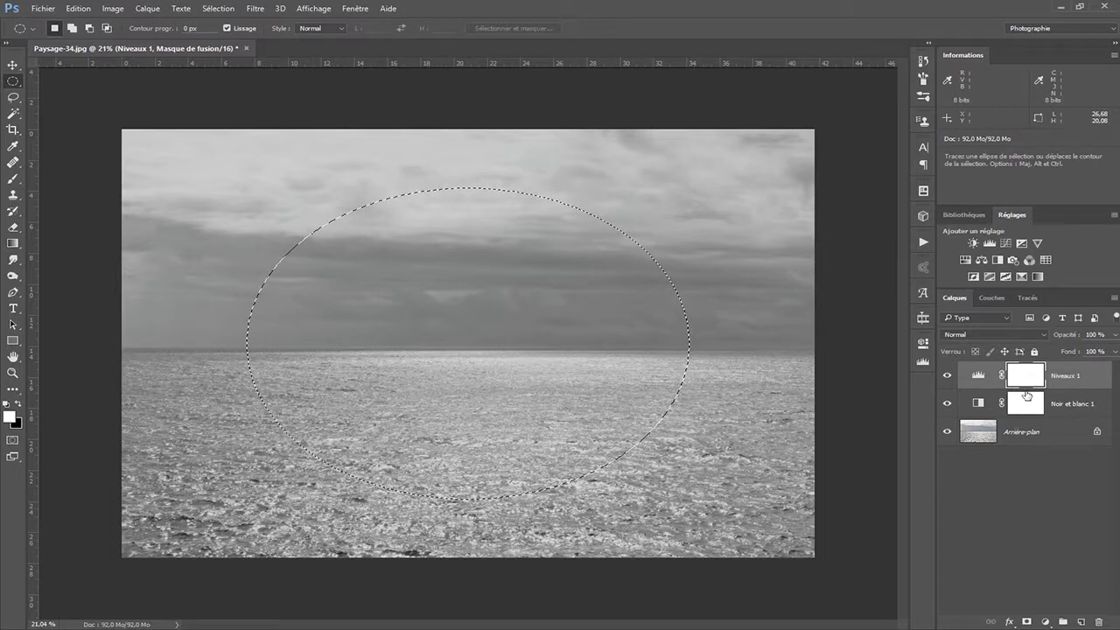
key(Delete)
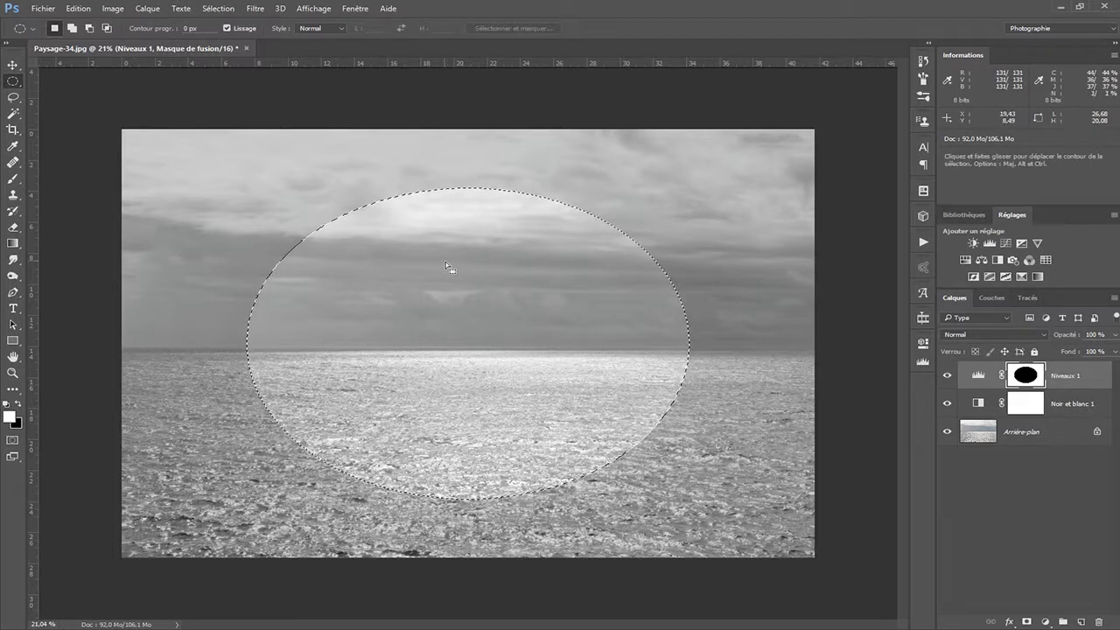
key(ctrl+d)
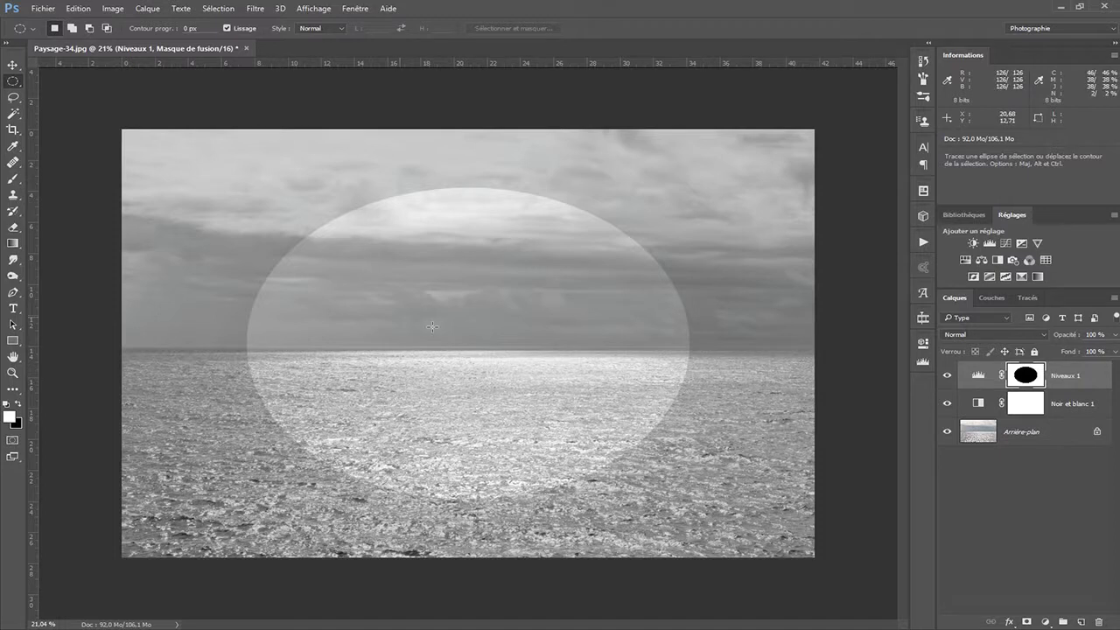
Soften the Niveaux layer's mask with a Flou gaussien of 401,3 pixels radius and compare the image with the layer hidden and shown
click(255, 9)
mouse_move(253, 183)
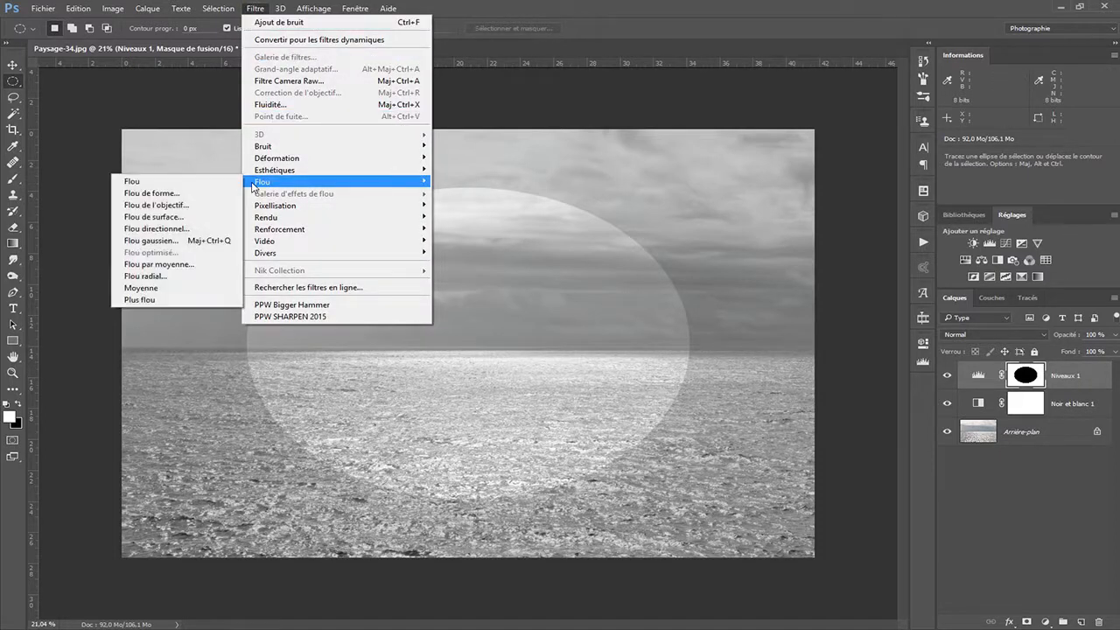
click(185, 245)
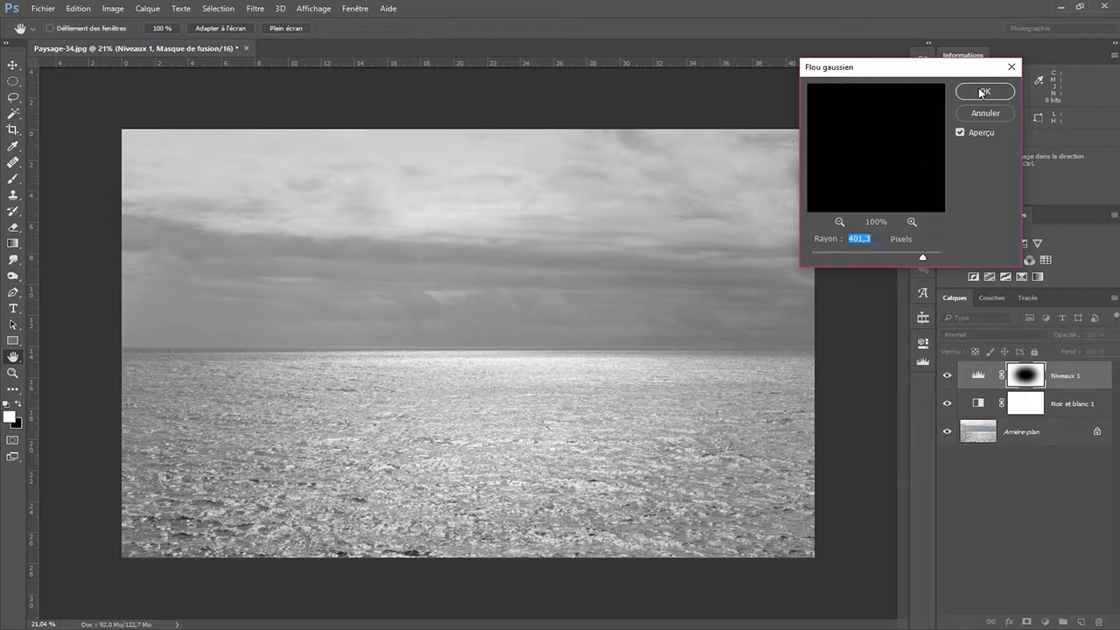
click(981, 93)
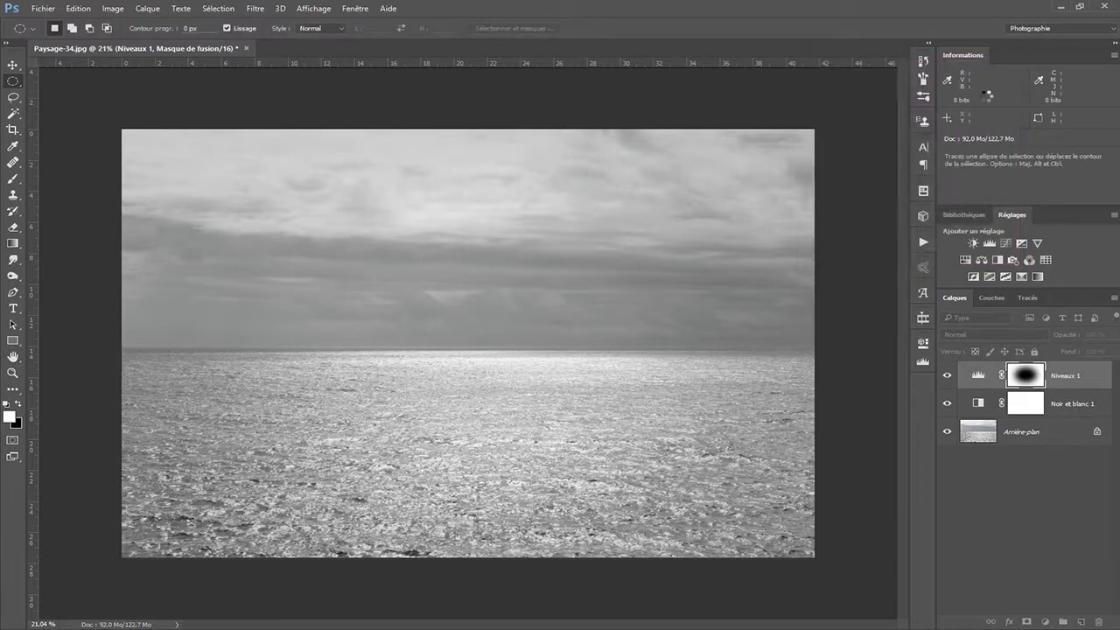
click(953, 378)
click(954, 379)
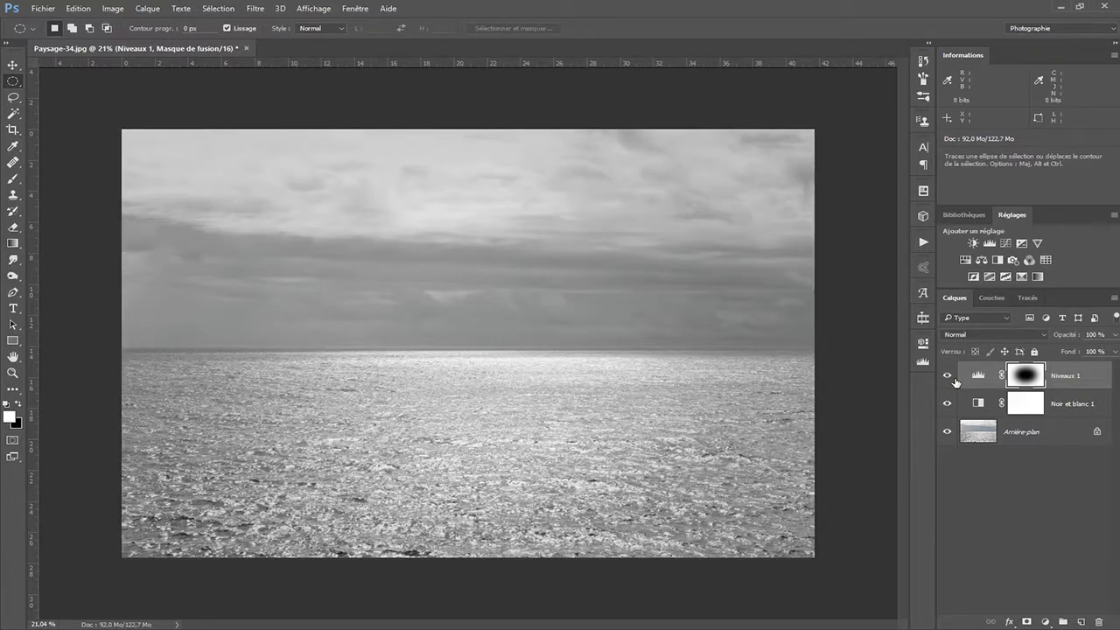
click(954, 378)
click(954, 378)
Add a new layer on top and fill it with 50% gris in Normal mode at 100% opacity
click(1081, 621)
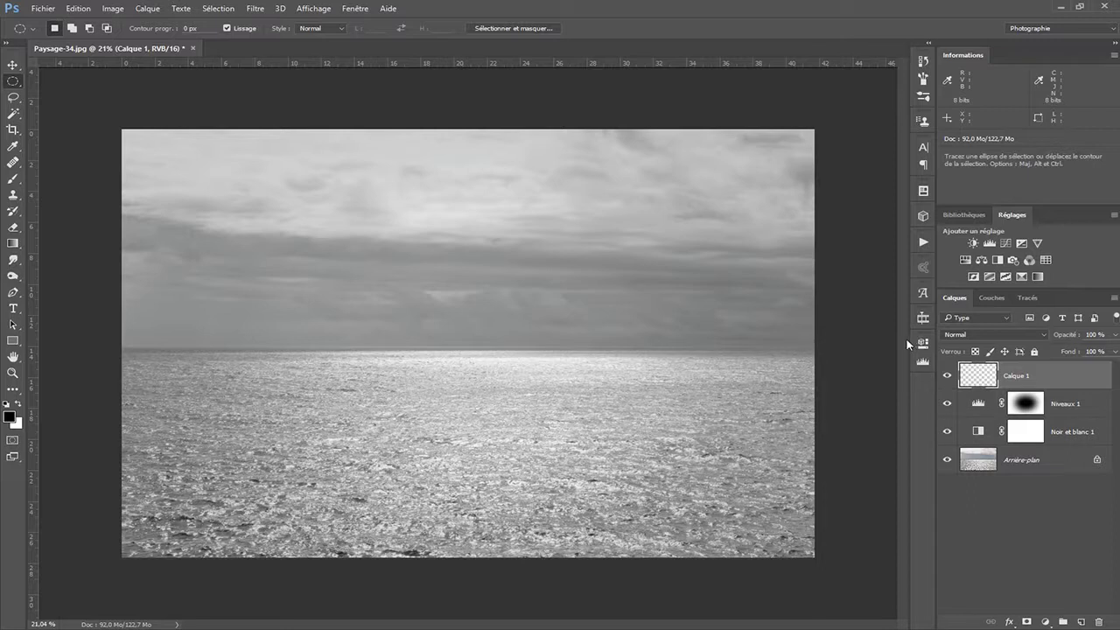
key(shift)
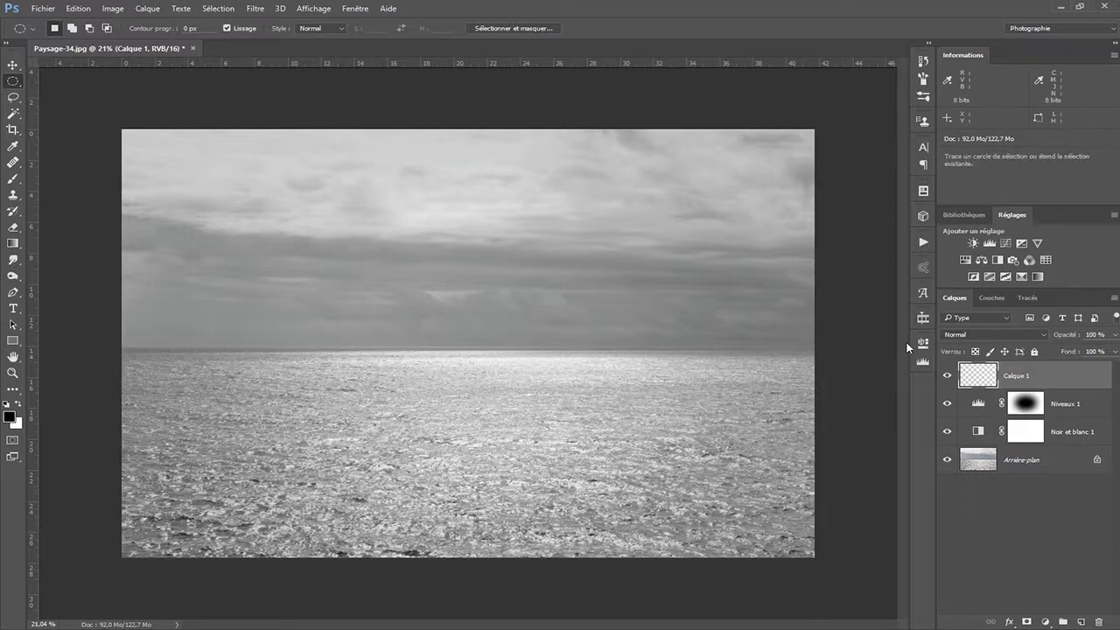
key(shift+F5)
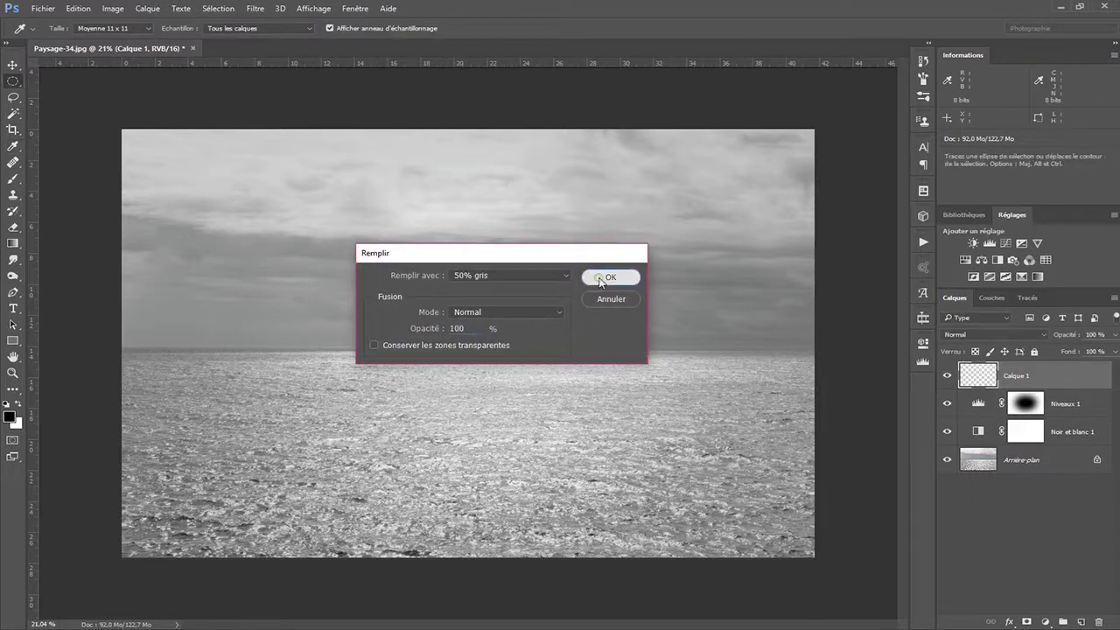
click(599, 279)
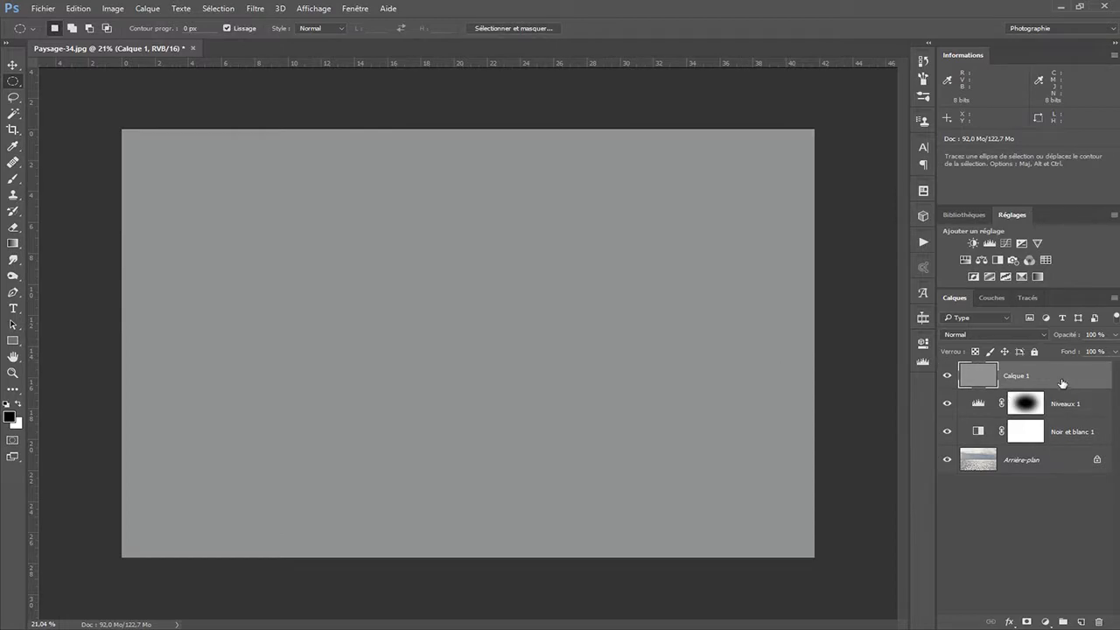
Add uniform monochromatic noise of 14,41% to the gray layer
click(264, 10)
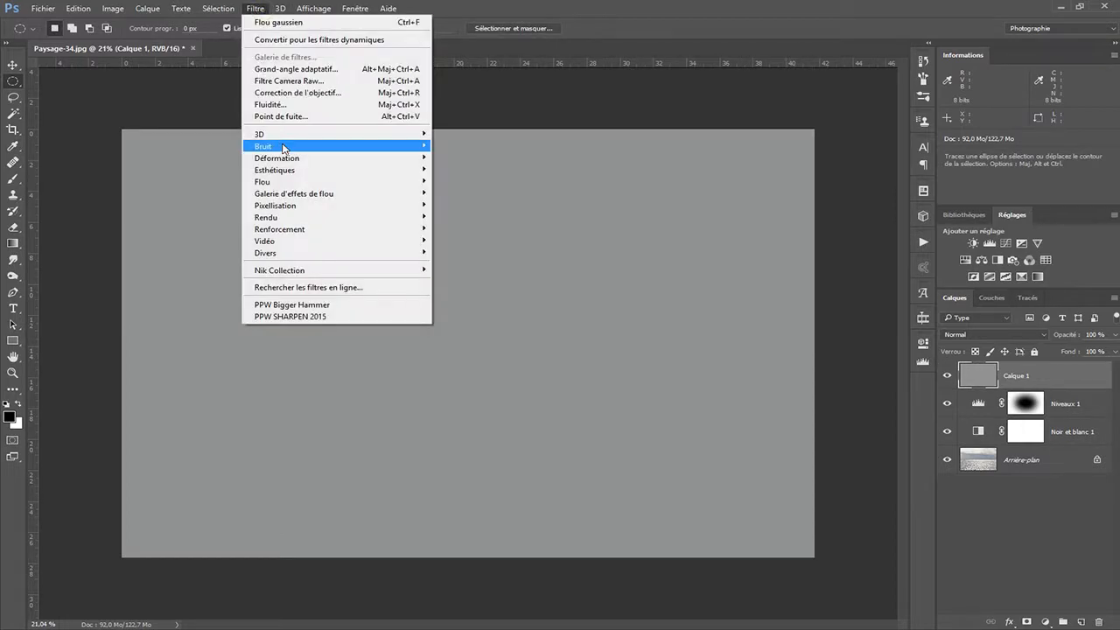
mouse_move(285, 147)
click(197, 148)
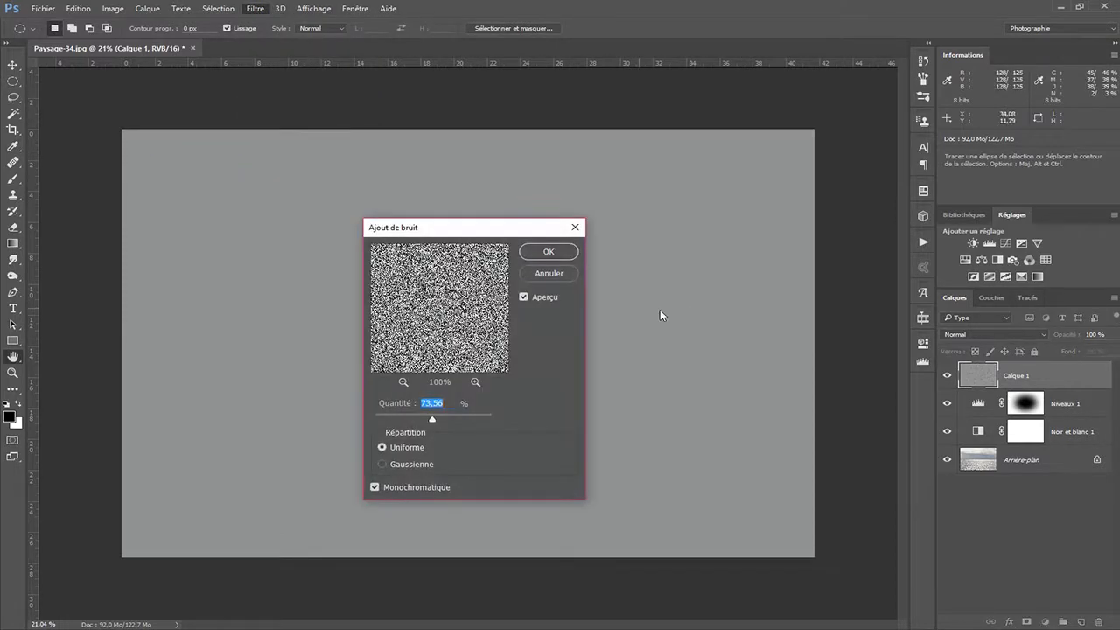
drag(431, 419, 395, 426)
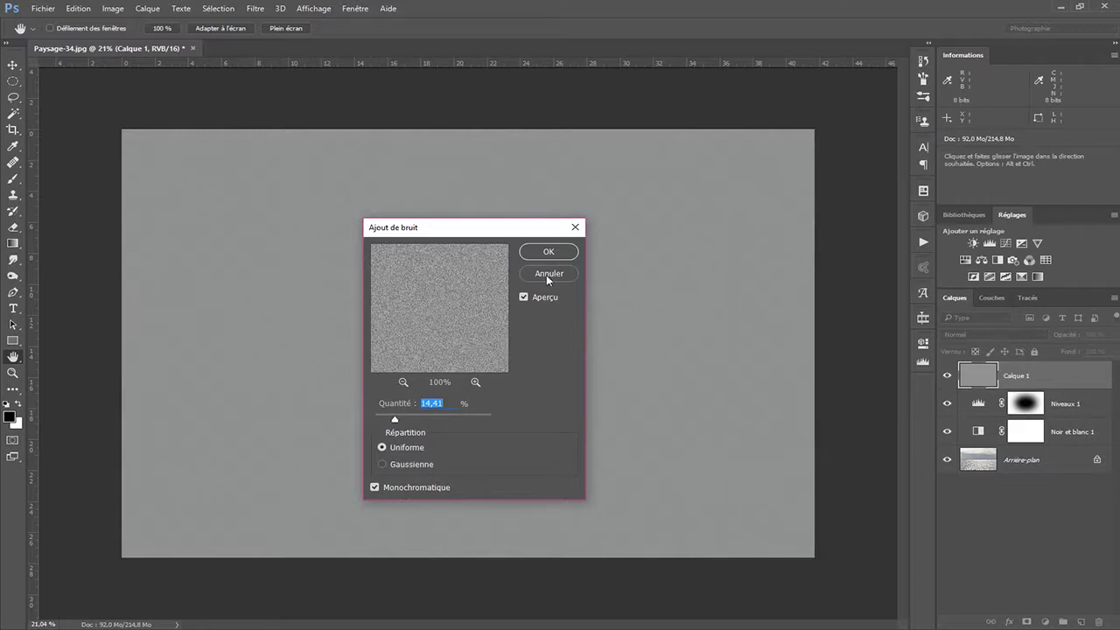
click(550, 252)
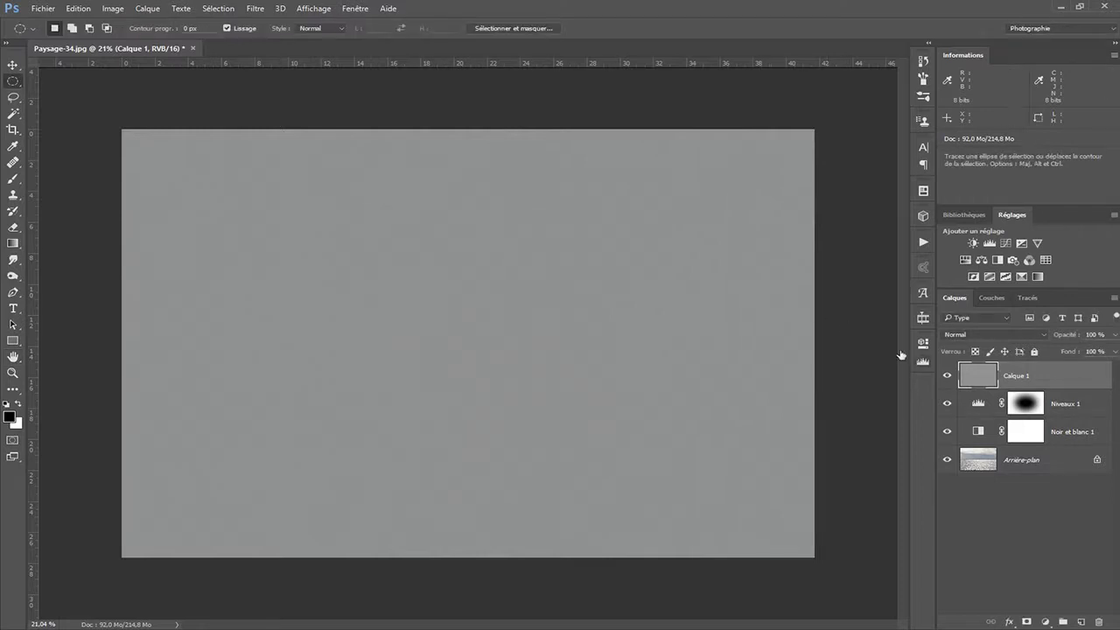
Set the noise layer's blend mode to Lumière tamisée and examine the grain in the sky up close
click(1046, 334)
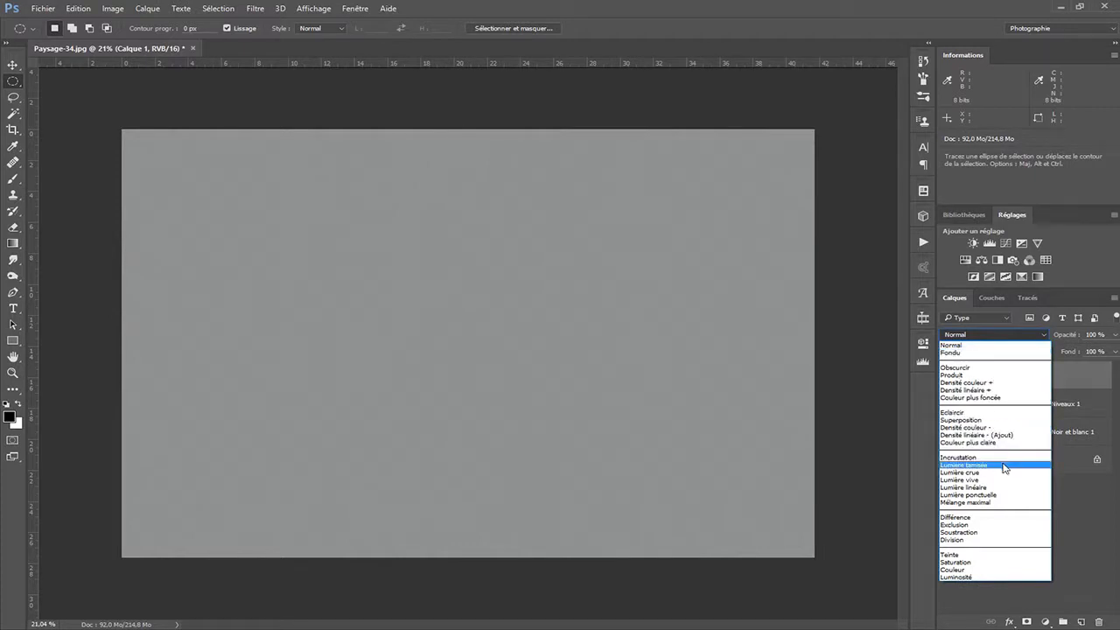
click(993, 463)
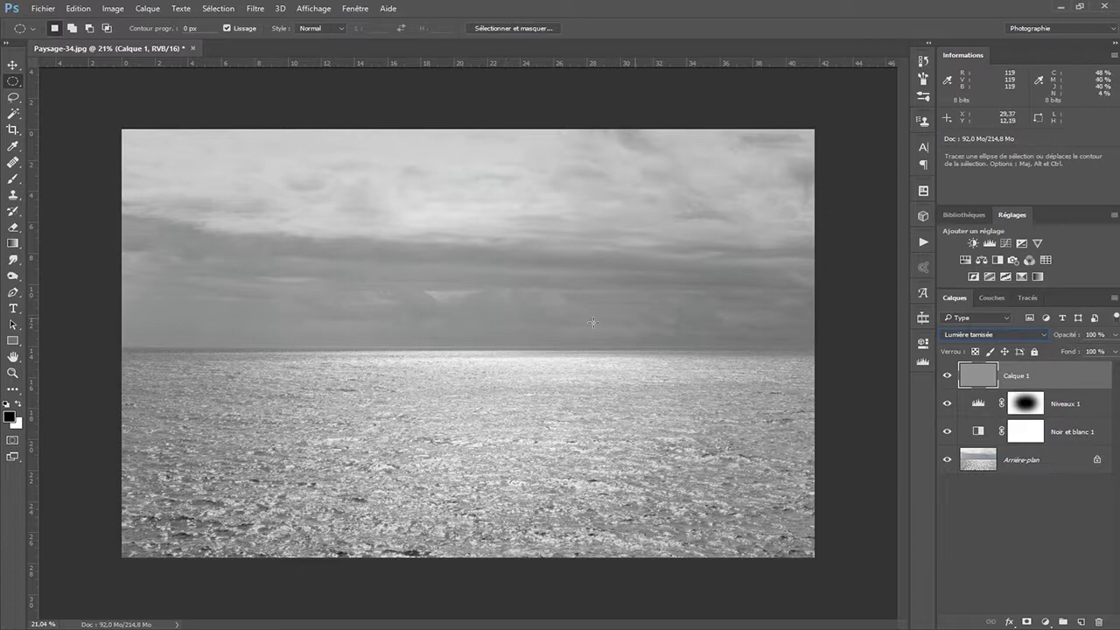
click(947, 377)
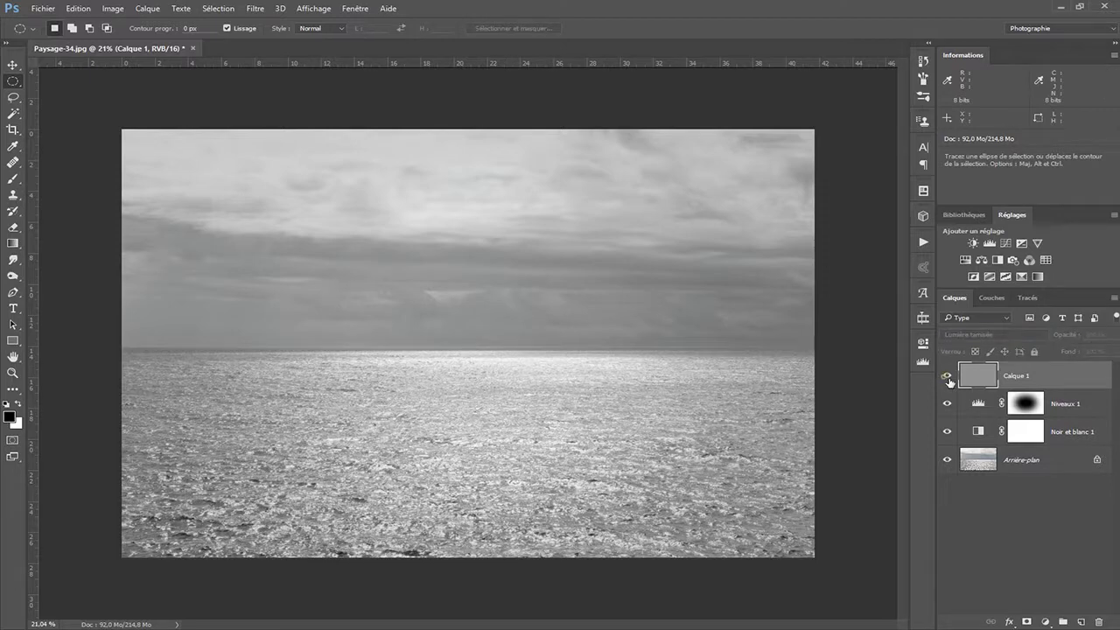
click(946, 377)
scroll(521, 279, up, 3)
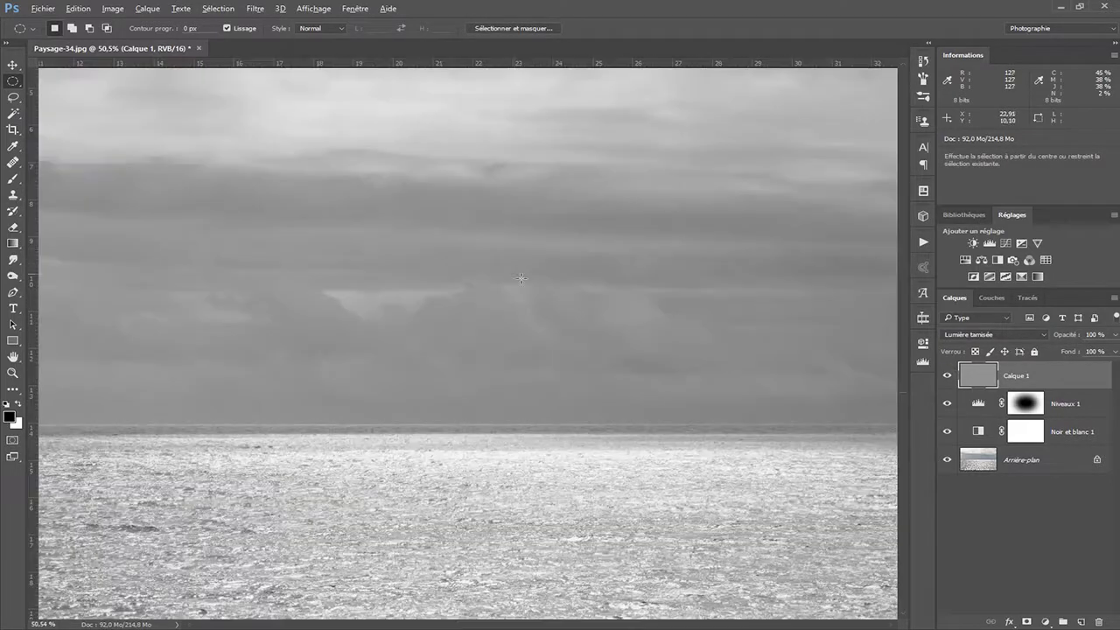
scroll(521, 278, up, 3)
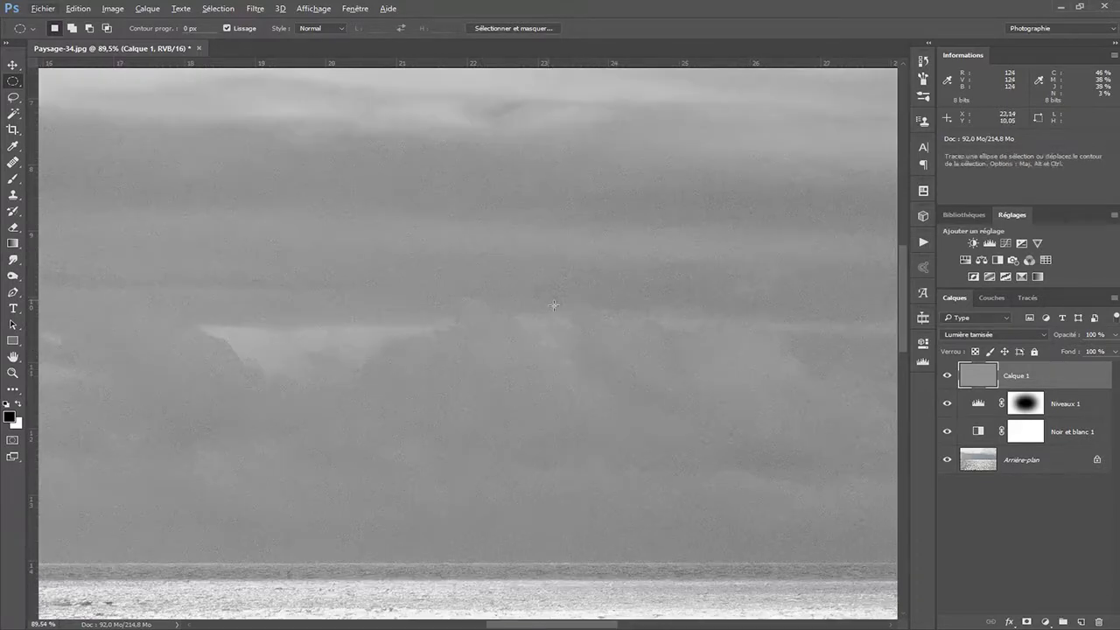
scroll(554, 305, down, 5)
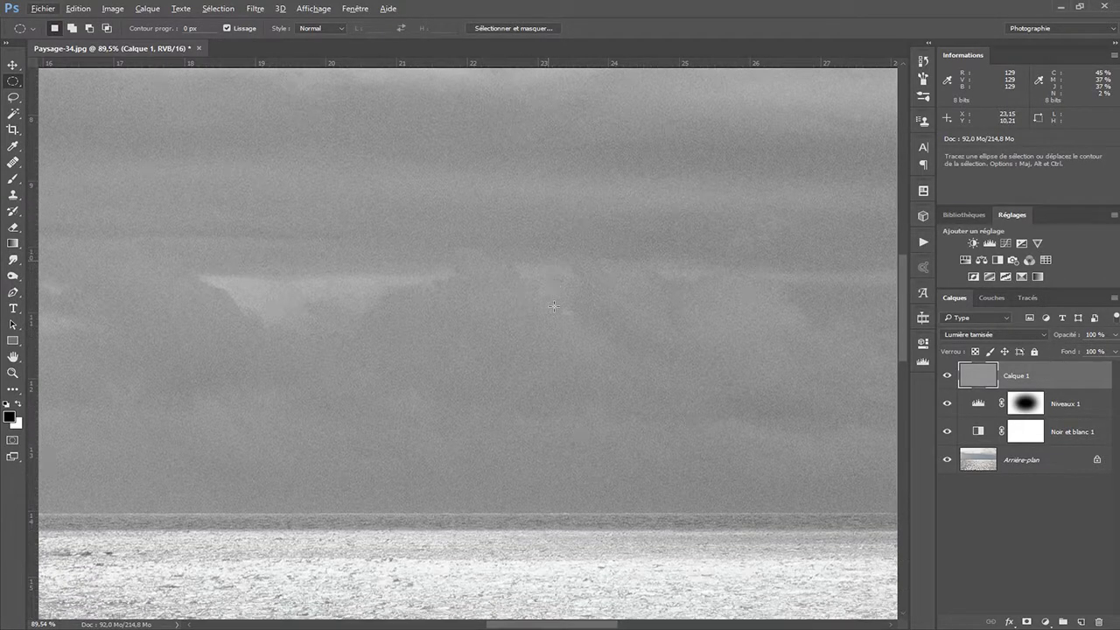
scroll(557, 308, down, 3)
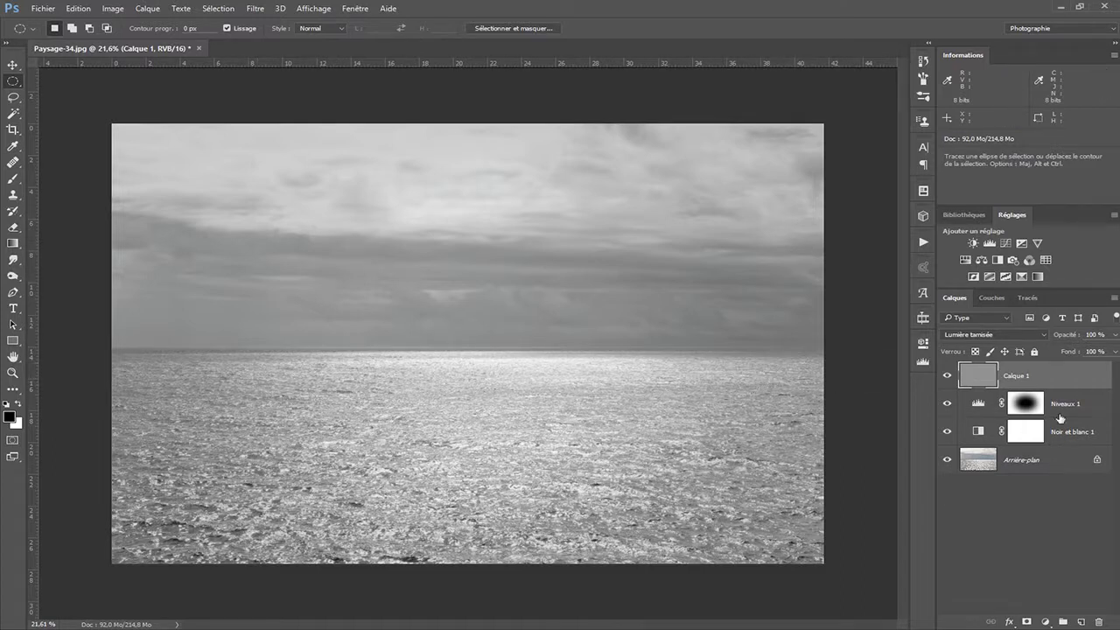
Mask the noise layer with a vertical white-to-black gradient about 21 cm long from the image's top edge and compare the layer hidden and shown
click(1028, 621)
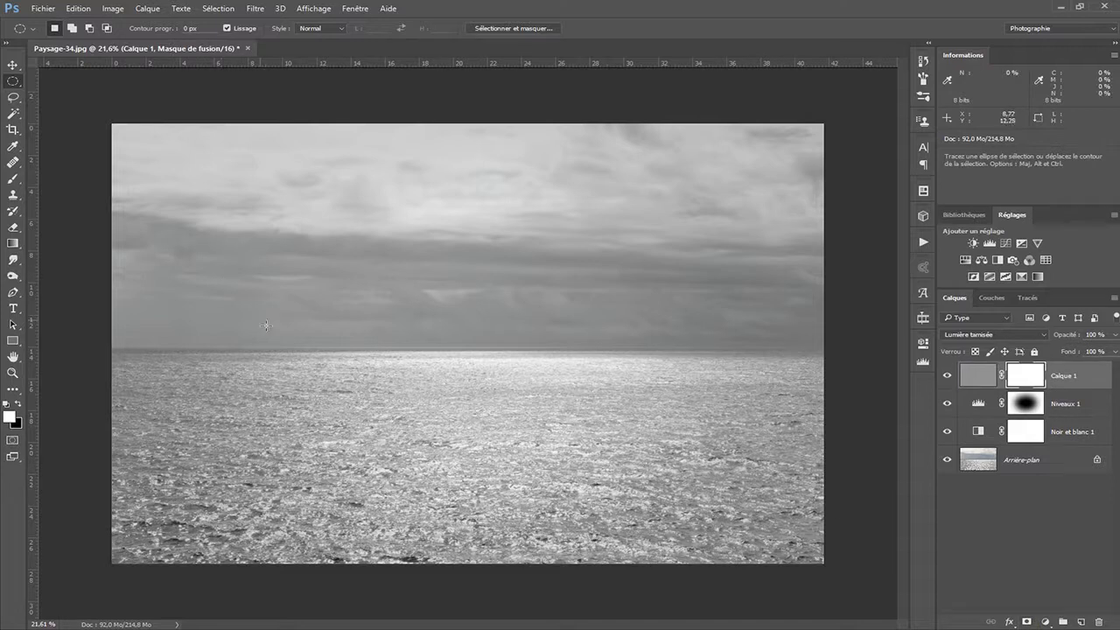
click(13, 243)
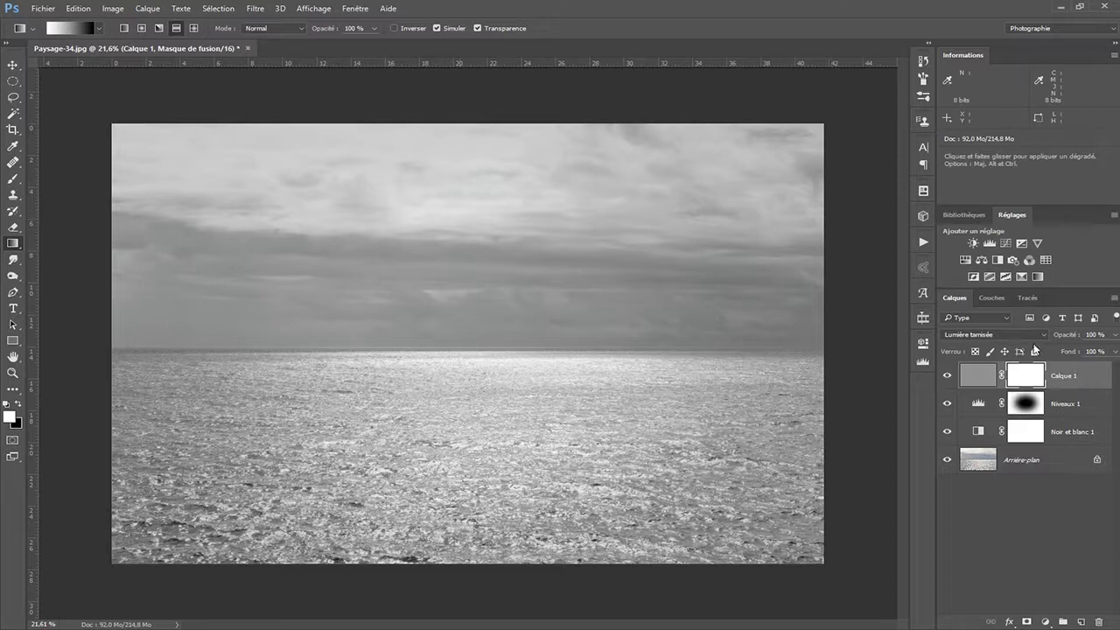
key(alt)
key(shift)
drag(481, 124, 479, 461)
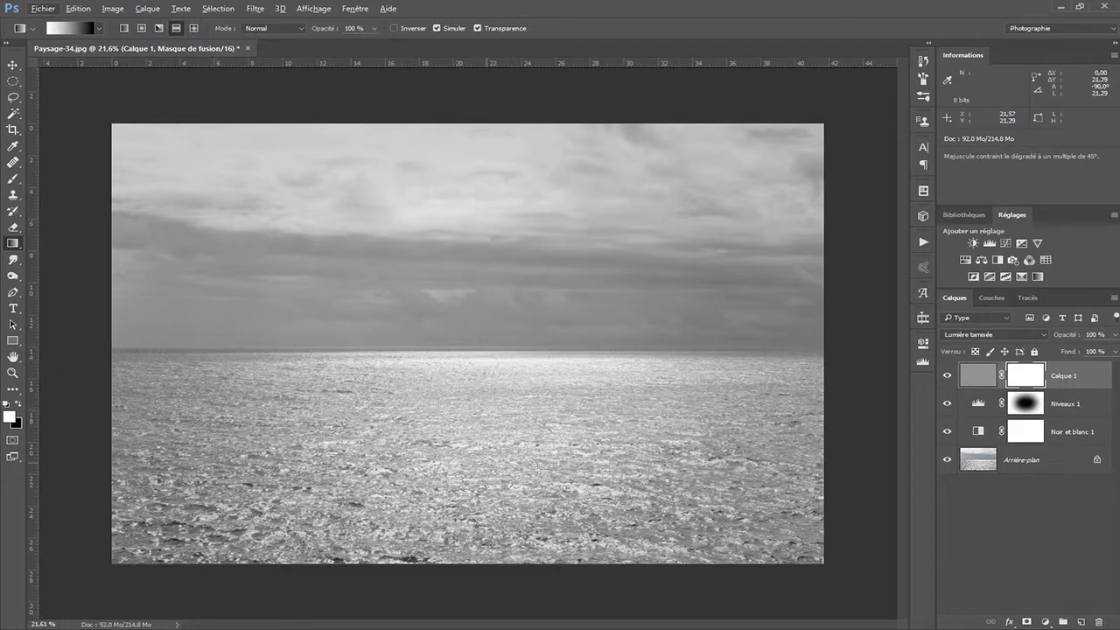
click(947, 376)
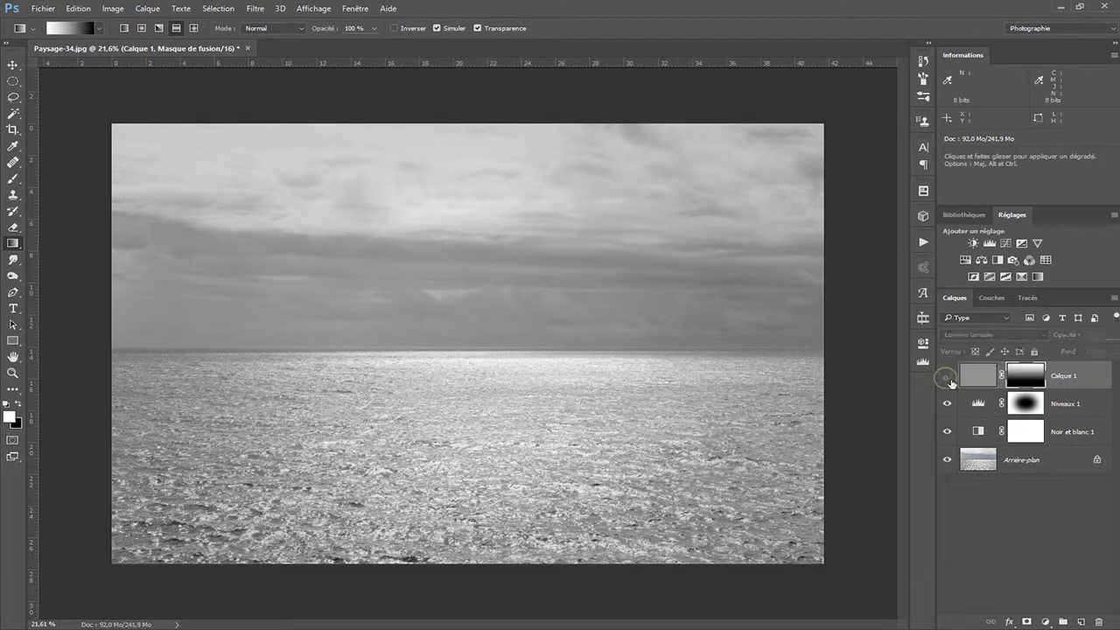
click(947, 376)
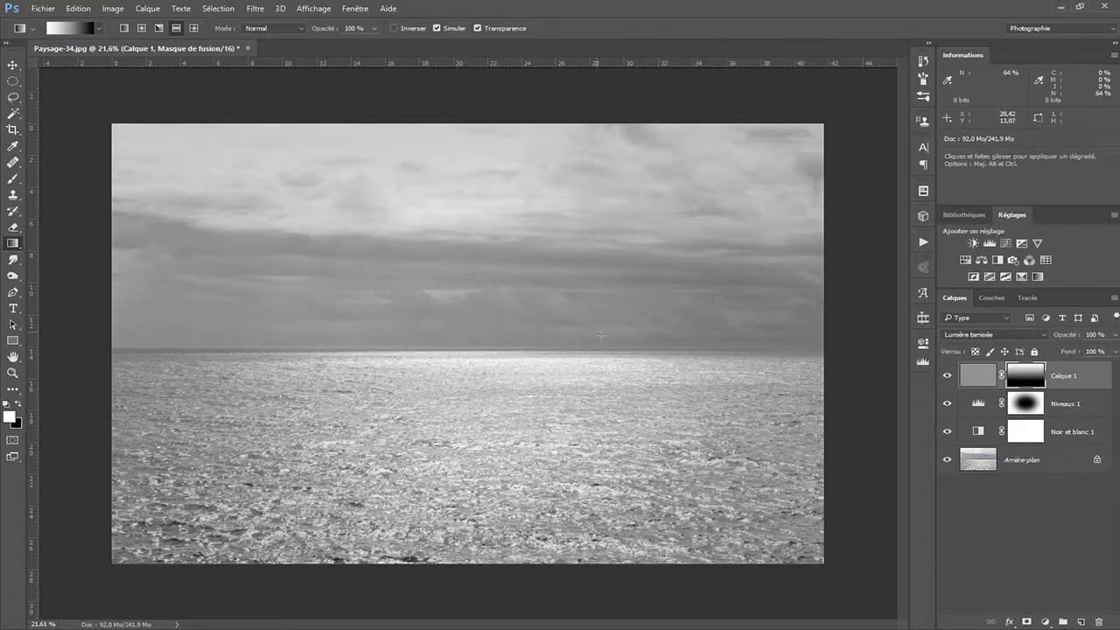
scroll(599, 336, up, 1)
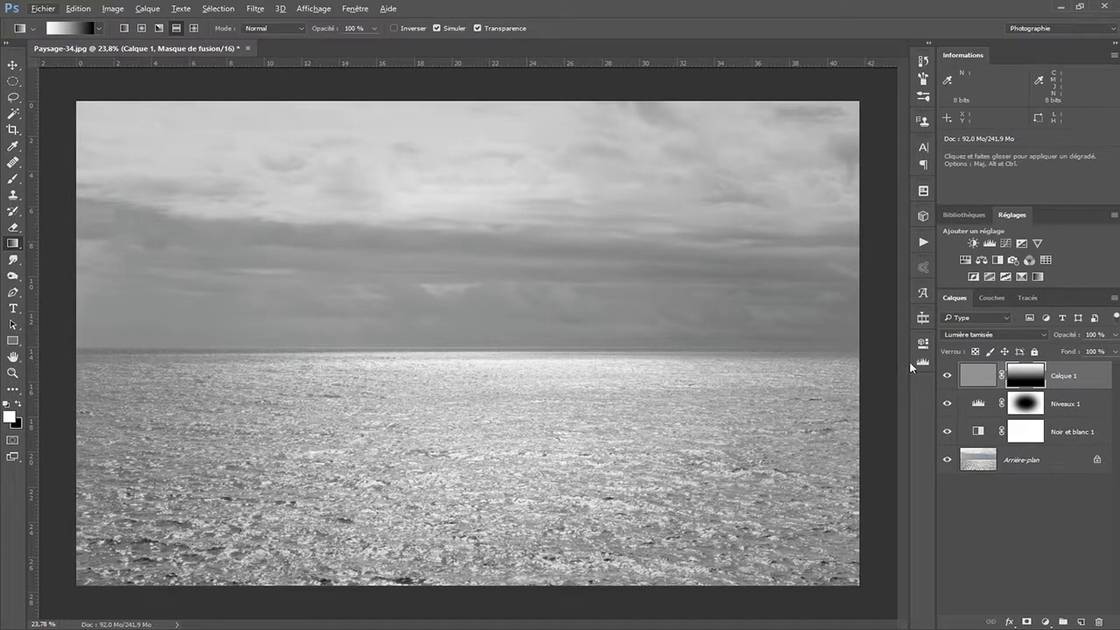
click(948, 376)
click(949, 376)
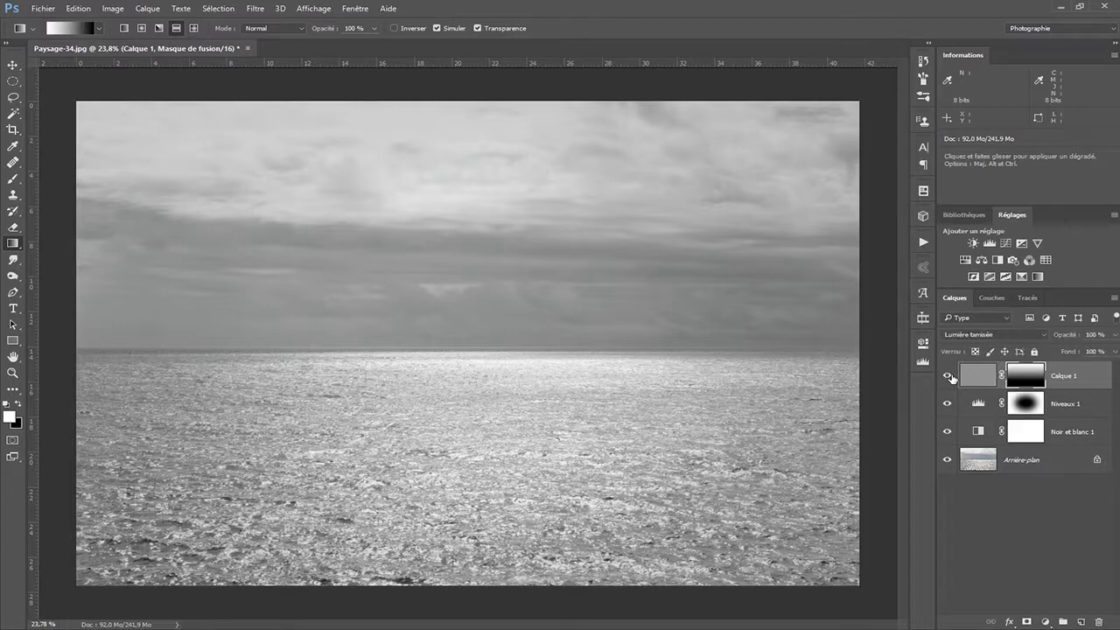